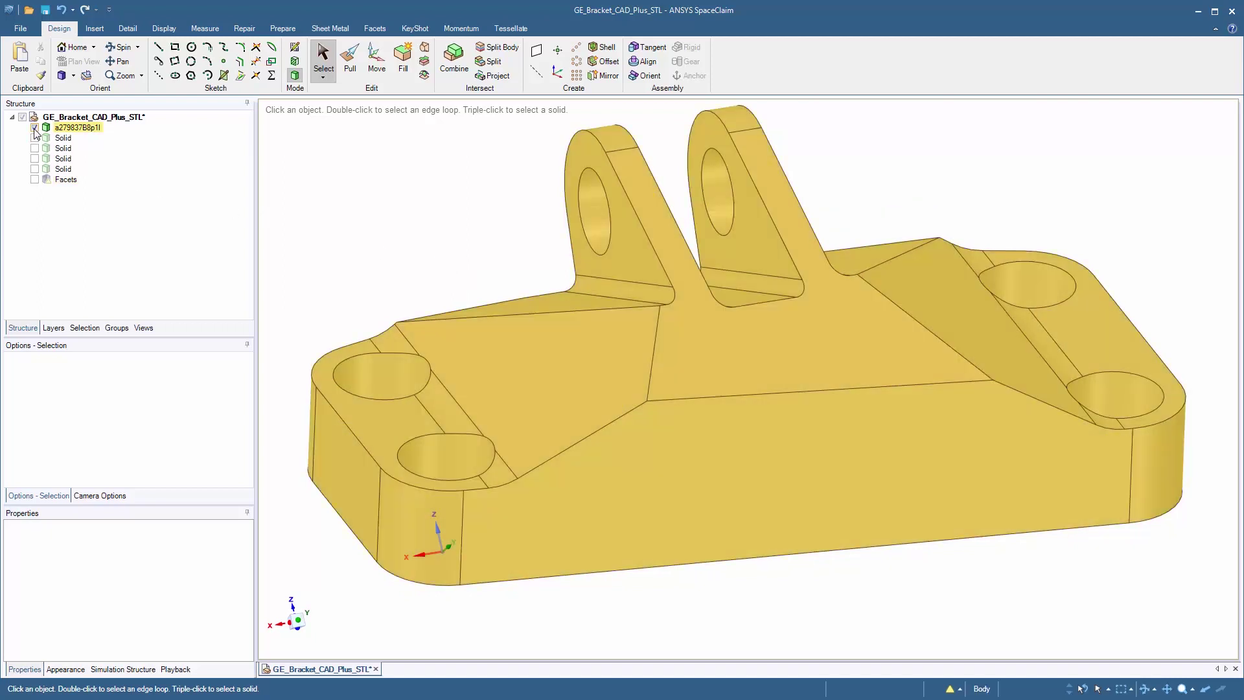
Step: Show the faceted STL mesh body and hide both original CAD bracket solids
{"action": "left_click", "coordinate": [35, 180]}
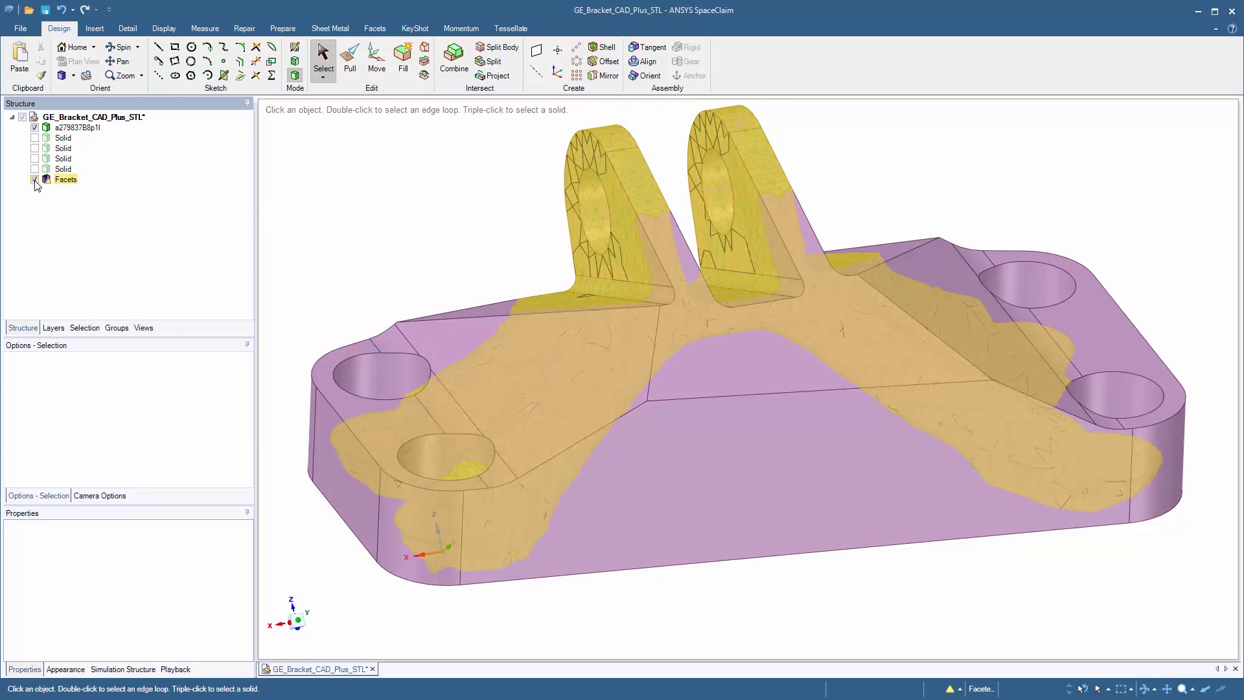
{"action": "left_click", "coordinate": [35, 128]}
{"action": "left_click", "coordinate": [34, 128]}
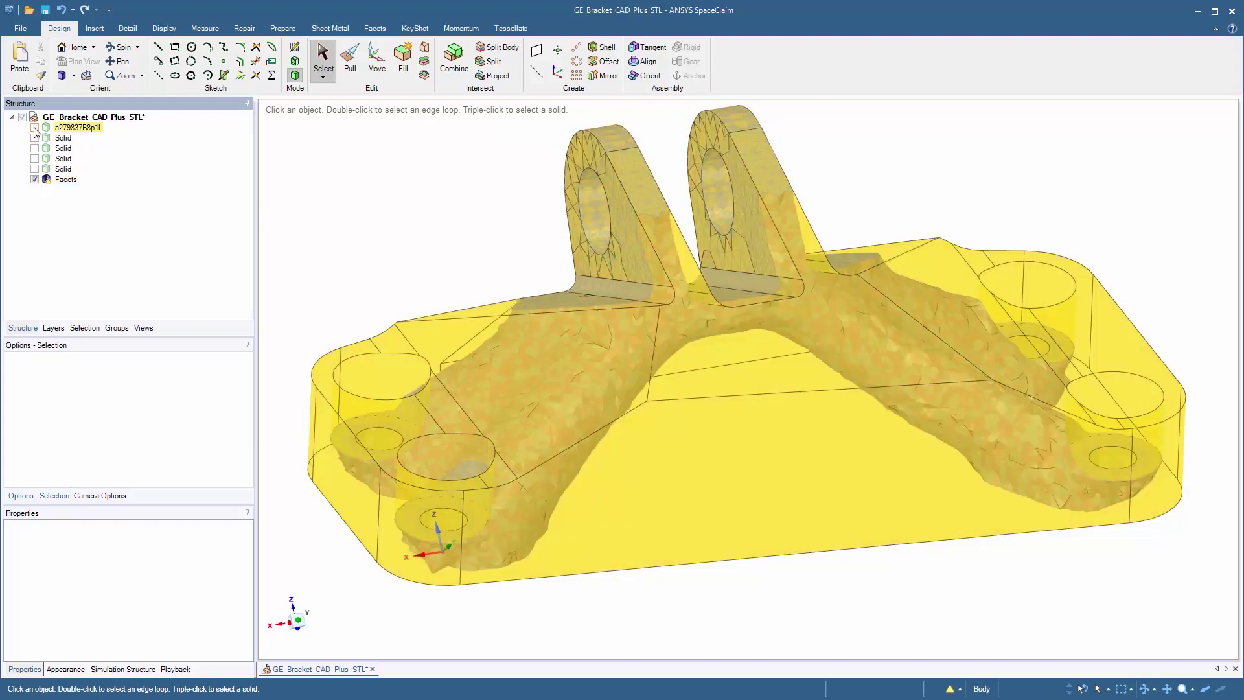
Step: Orbit, pan and zoom around the facet mesh to inspect its arms, lugs and lower-left mounting bosses
{"action": "mouse_move", "coordinate": [428, 240]}
{"action": "middle_mouse_down"}
{"action": "mouse_move", "coordinate": [443, 362]}
{"action": "mouse_move", "coordinate": [439, 250]}
{"action": "mouse_move", "coordinate": [454, 322]}
{"action": "middle_mouse_up"}
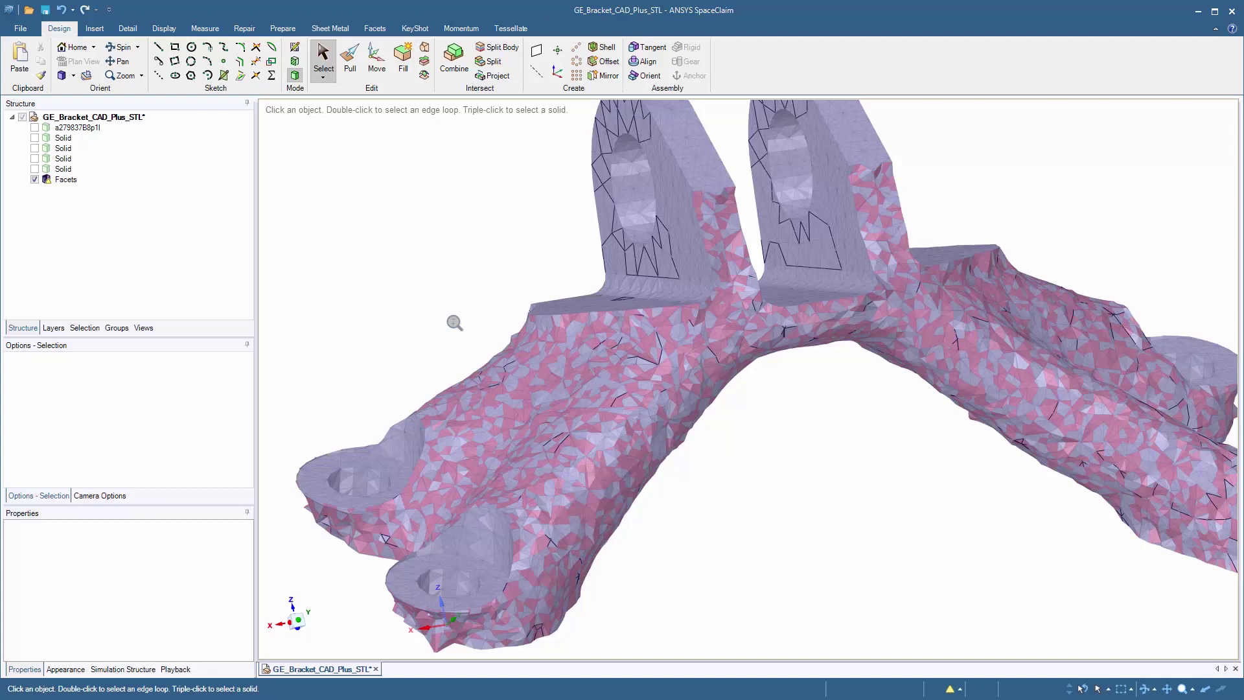
{"action": "middle_click_drag", "start_coordinate": [455, 322], "coordinate": [458, 293], "text": "shift"}
{"action": "middle_click_drag", "start_coordinate": [443, 438], "coordinate": [479, 401]}
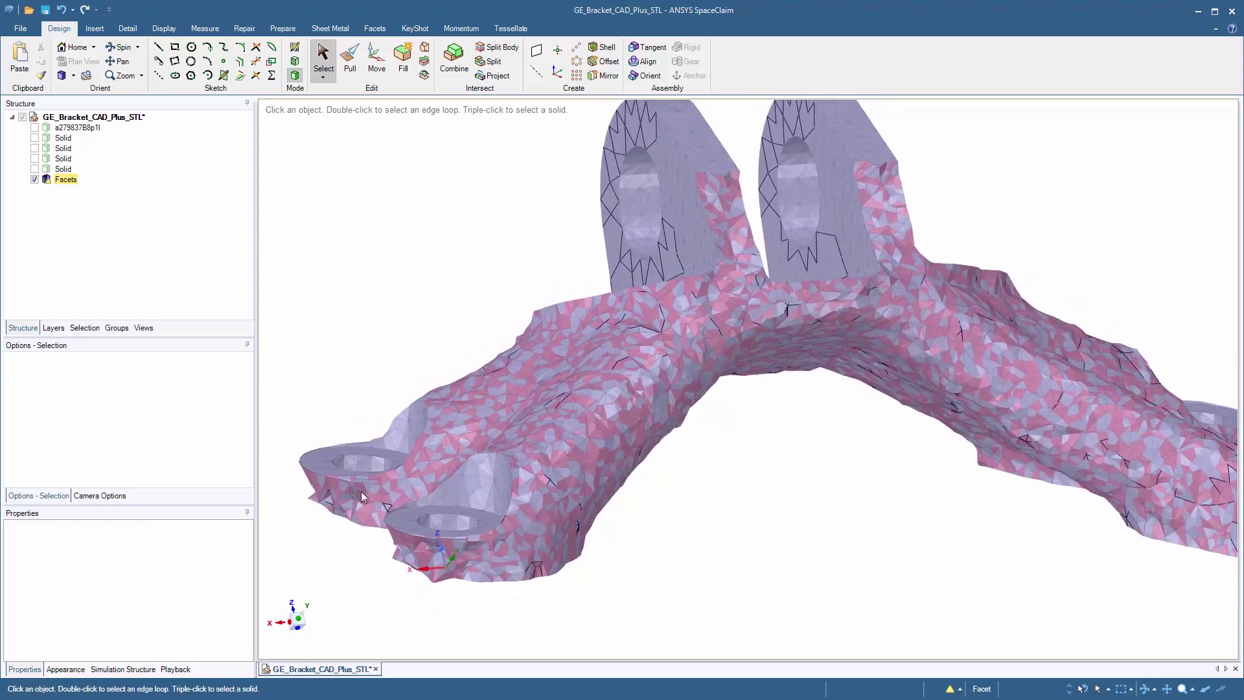
{"action": "middle_click_drag", "start_coordinate": [360, 492], "coordinate": [380, 477]}
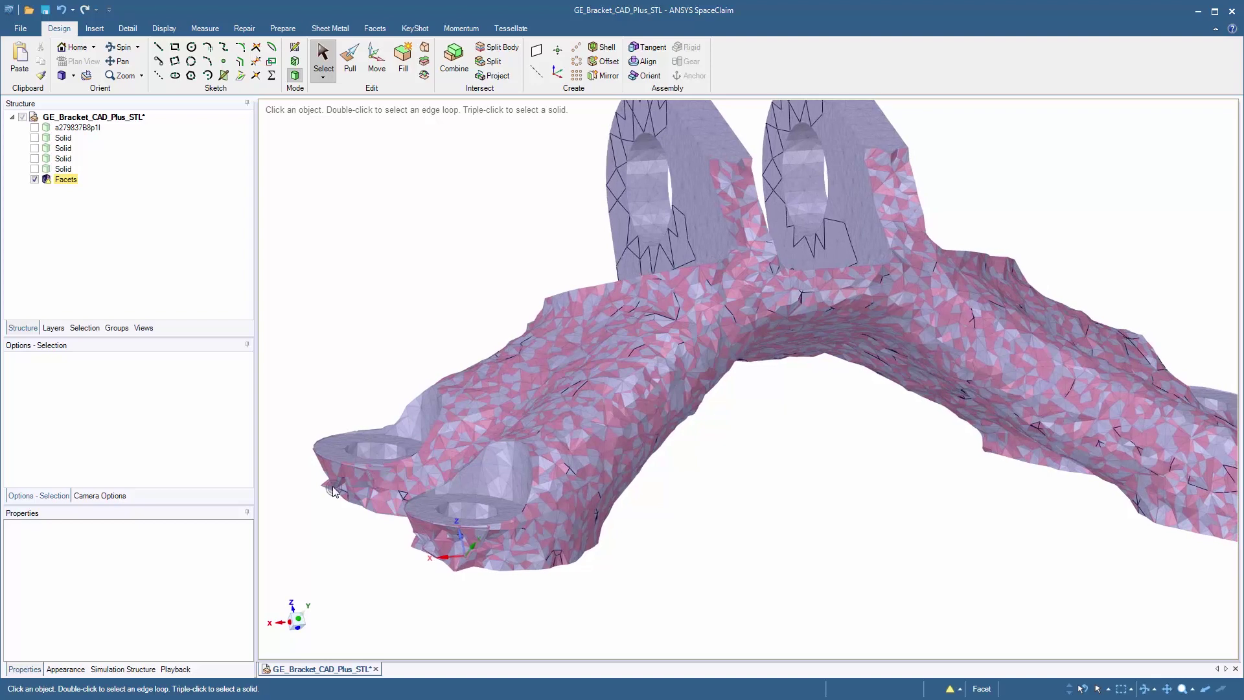
{"action": "middle_click_drag", "start_coordinate": [333, 489], "coordinate": [337, 597], "text": "shift"}
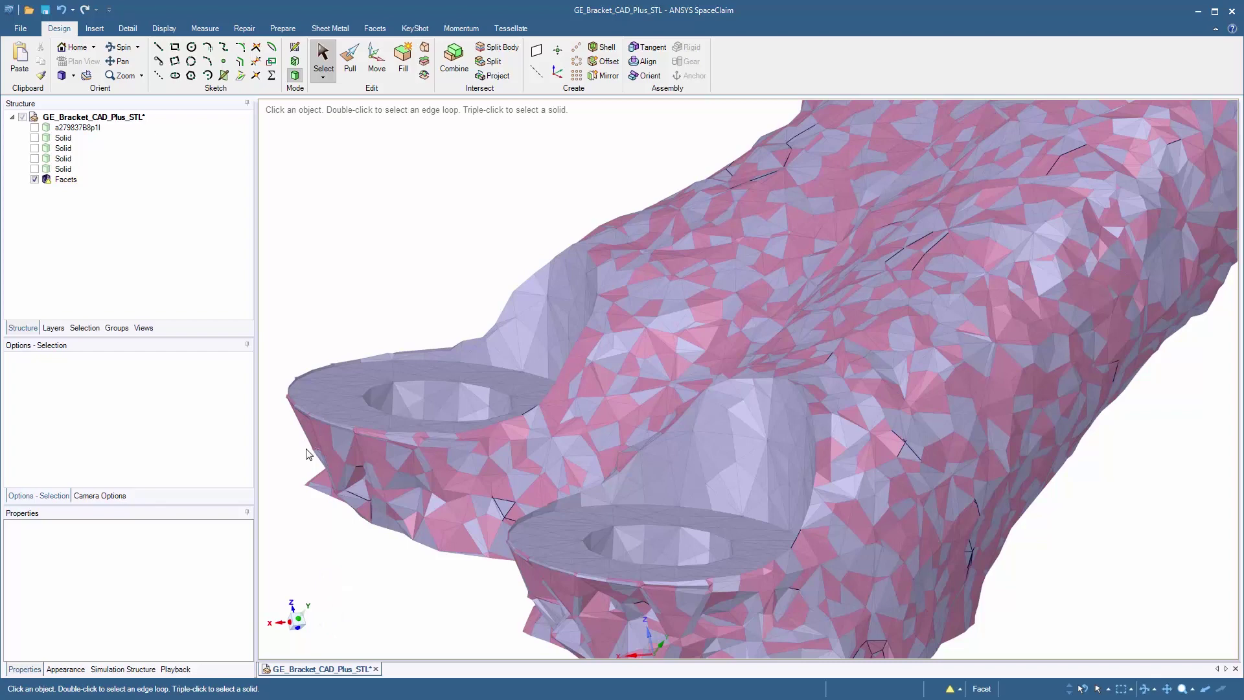
{"action": "middle_click_drag", "start_coordinate": [369, 476], "coordinate": [379, 425], "text": "shift"}
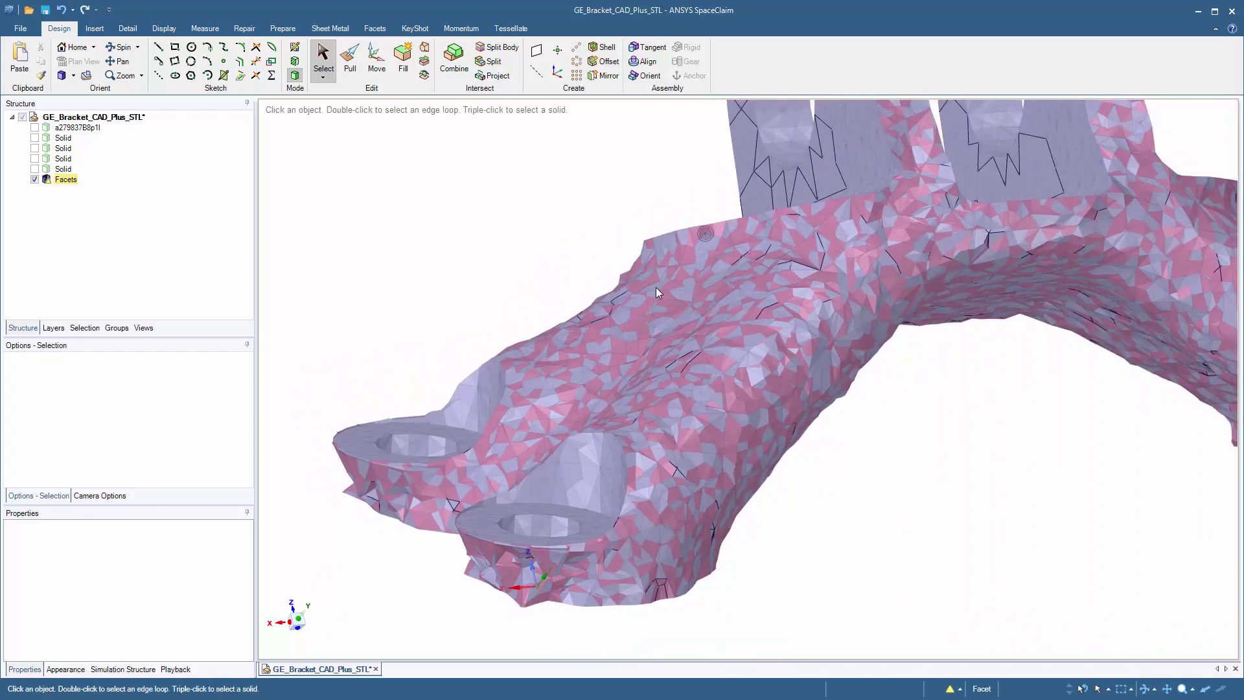
{"action": "middle_click_drag", "start_coordinate": [656, 286], "coordinate": [572, 327], "text": "shift"}
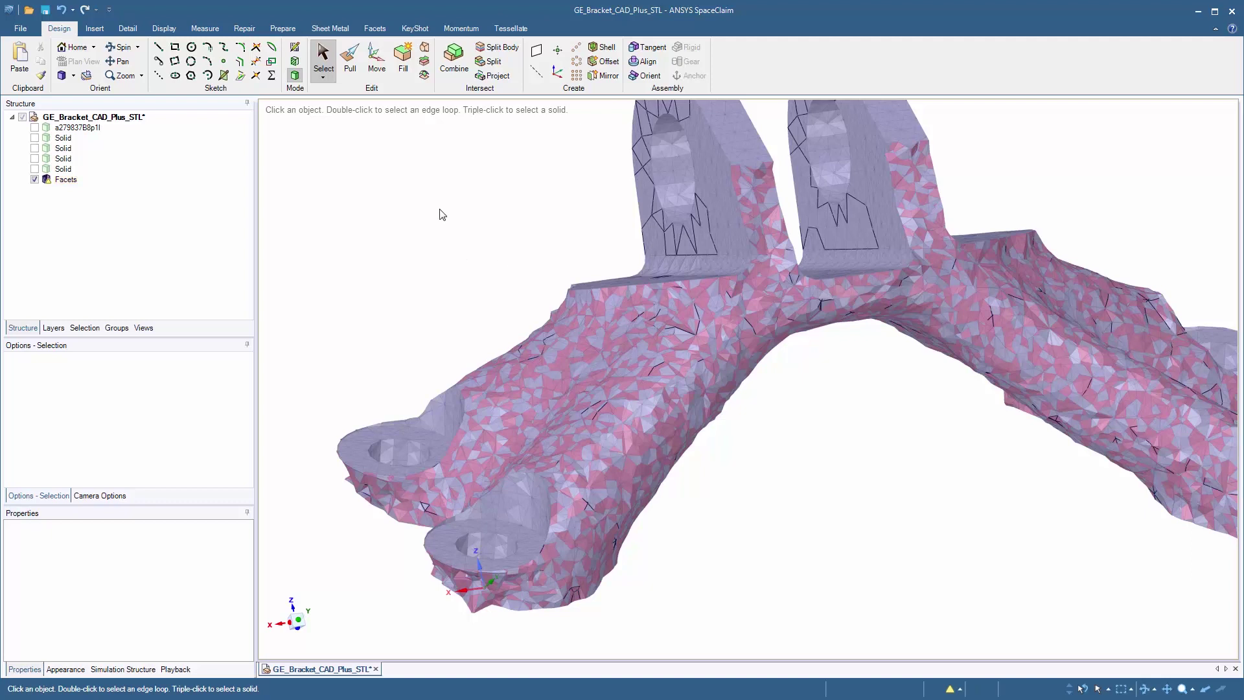
Step: Run Auto Fix on the facet bracket to repair its mesh defects
{"action": "left_click", "coordinate": [373, 32]}
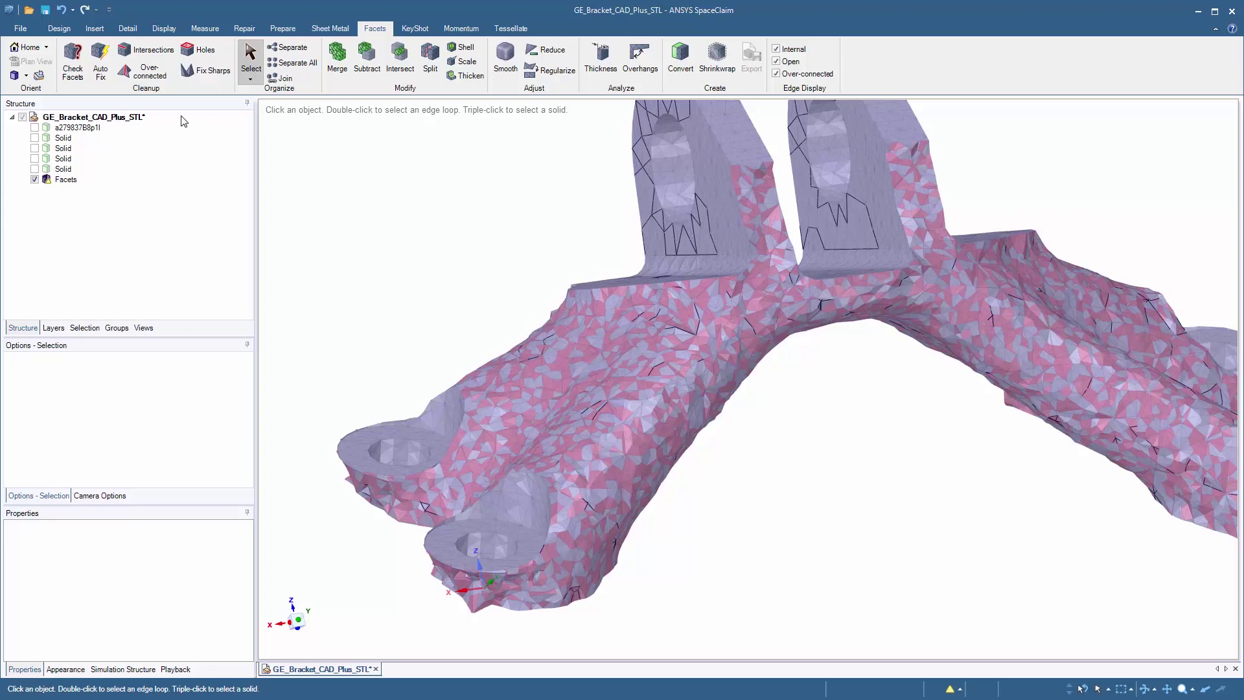
{"action": "left_click", "coordinate": [99, 72]}
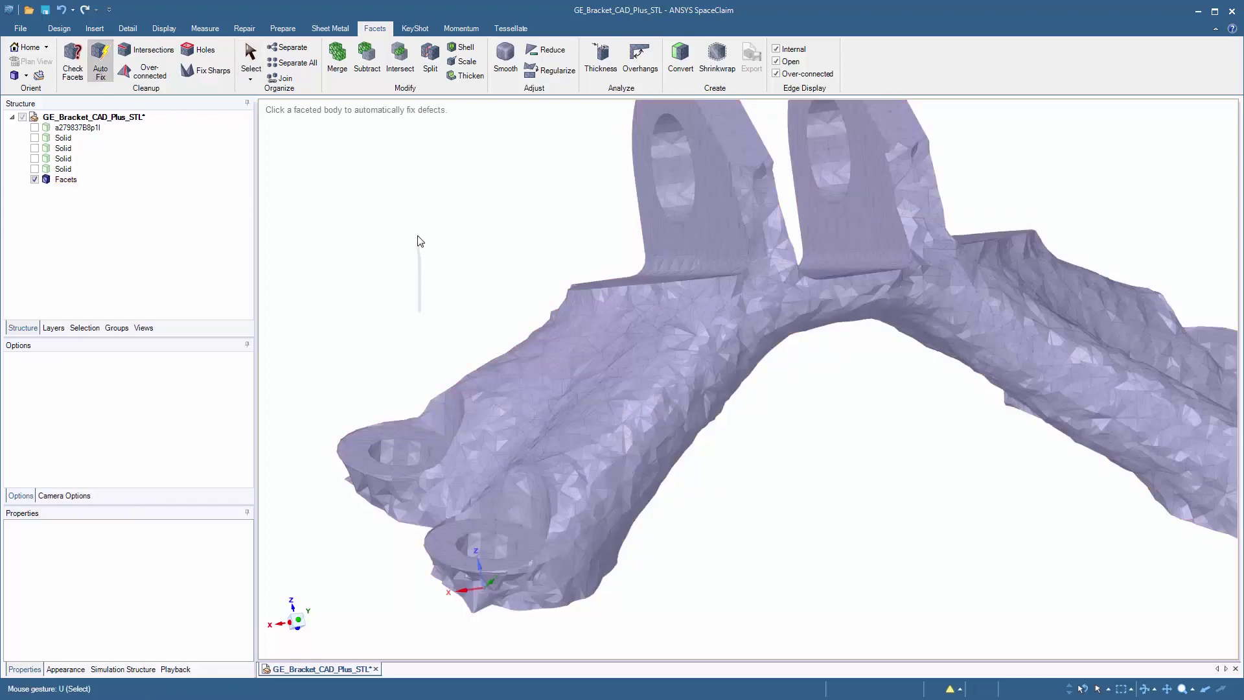
{"action": "key", "text": "Escape"}
Step: Show the pad solids and merge all four mounting pads into the Facets bracket as the target
{"action": "left_click", "coordinate": [82, 171]}
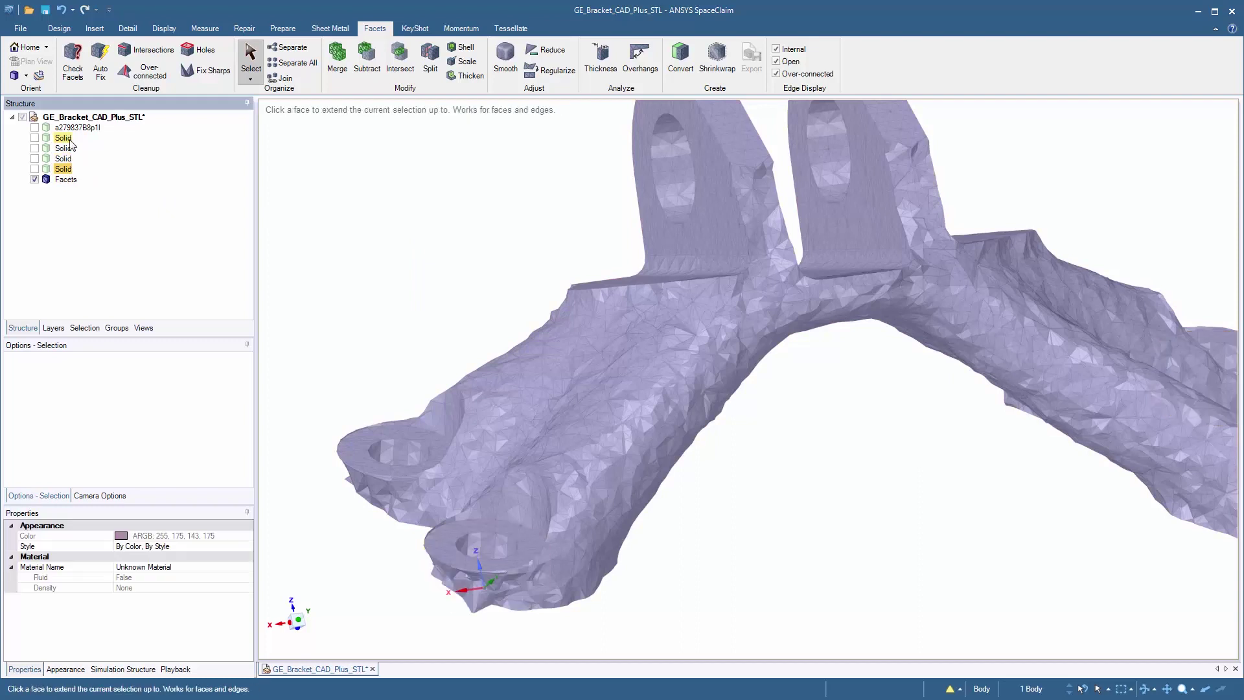
{"action": "left_click", "coordinate": [151, 187]}
{"action": "key", "text": "z"}
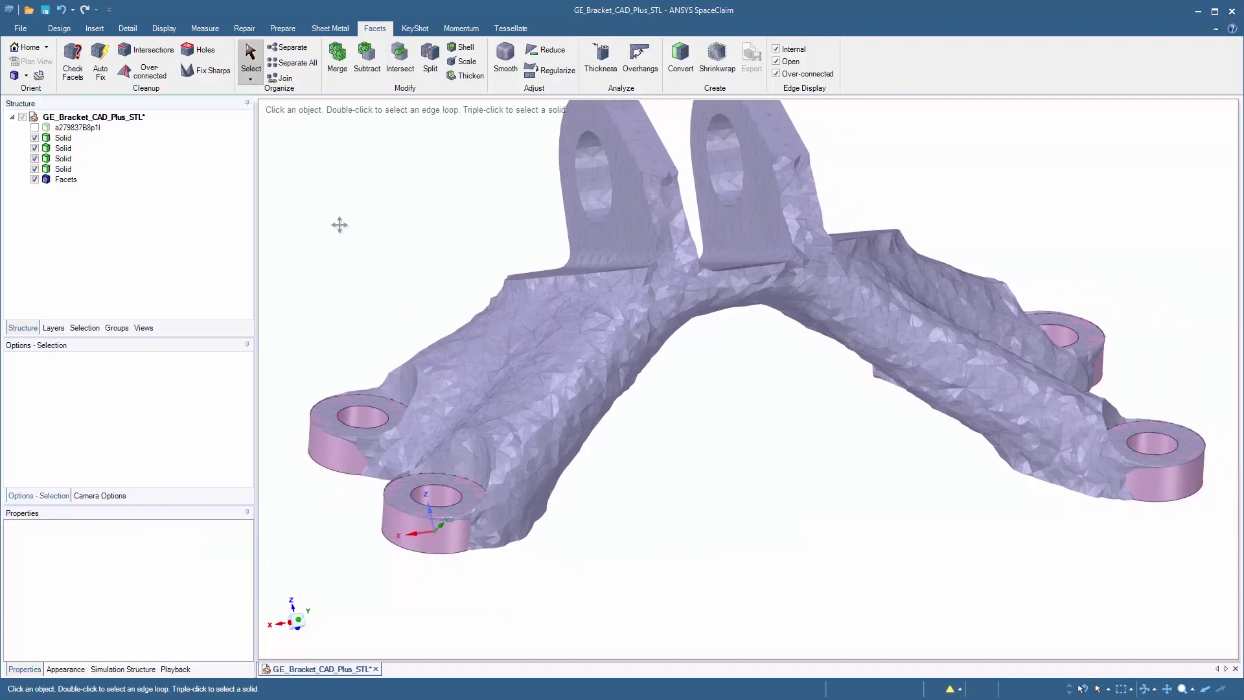
{"action": "left_click", "coordinate": [337, 57]}
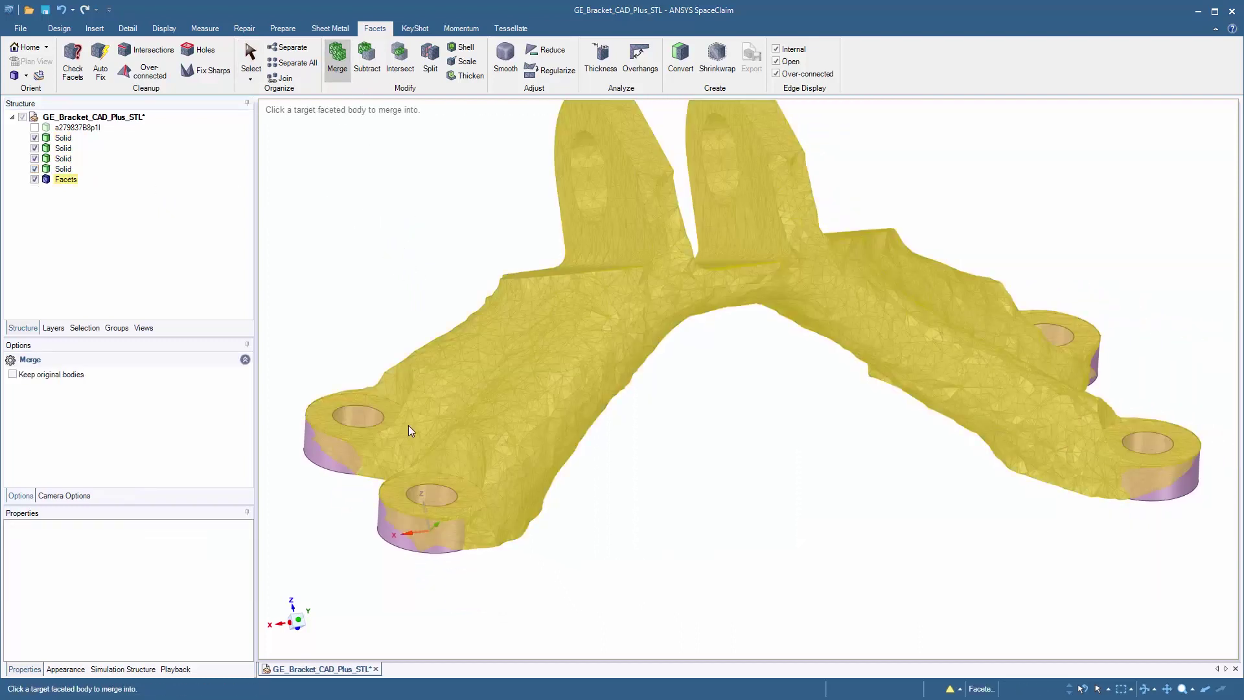
{"action": "left_click", "coordinate": [409, 425]}
{"action": "left_click", "coordinate": [360, 442]}
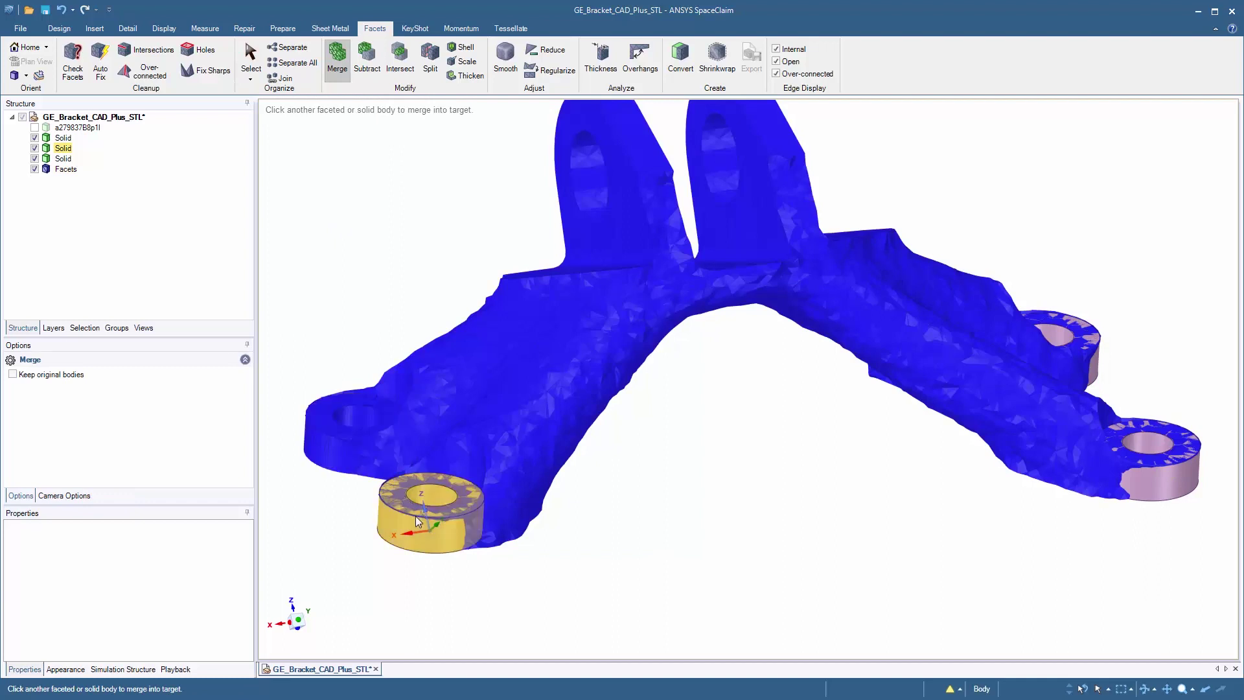
{"action": "left_click", "coordinate": [418, 522]}
{"action": "left_click", "coordinate": [1123, 477]}
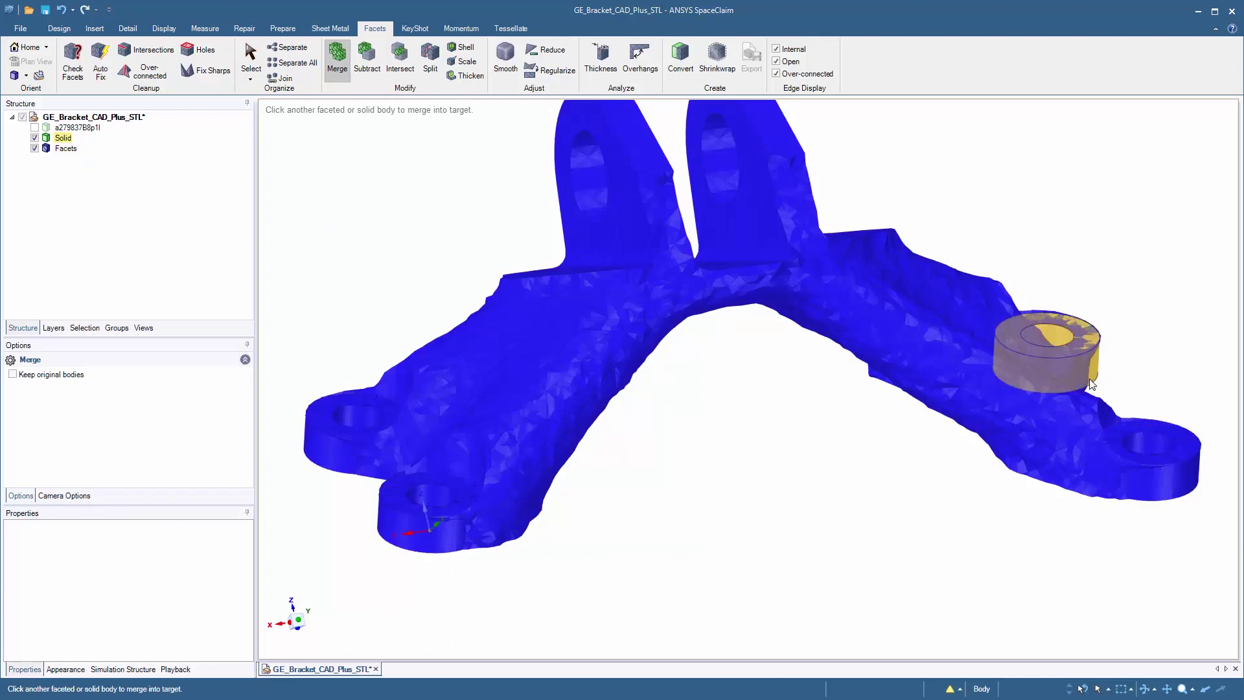
{"action": "left_click", "coordinate": [1091, 381]}
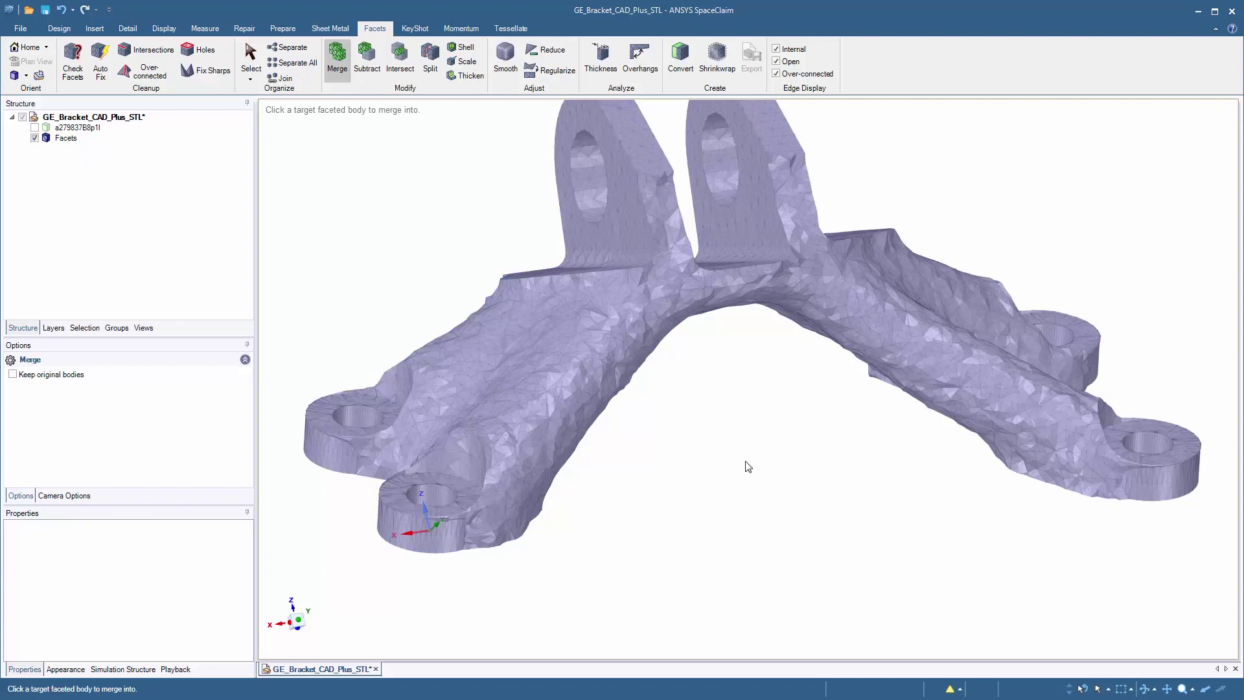
{"action": "key", "text": "Escape"}
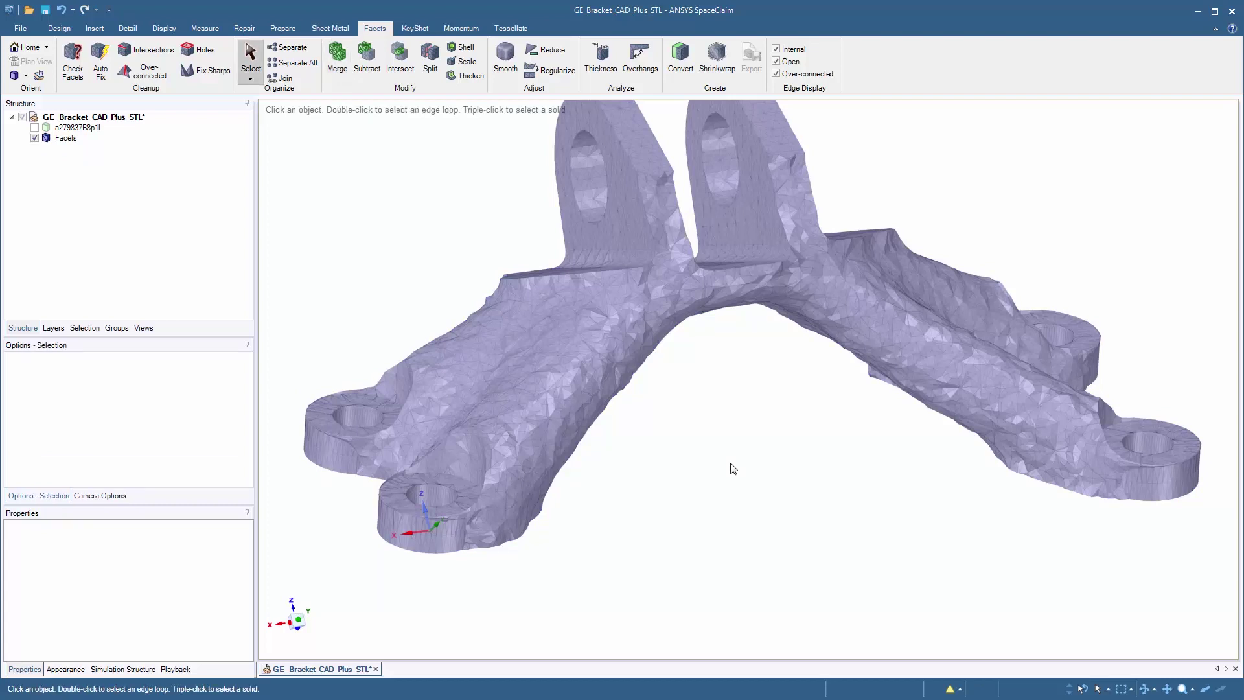
{"action": "key", "text": "h"}
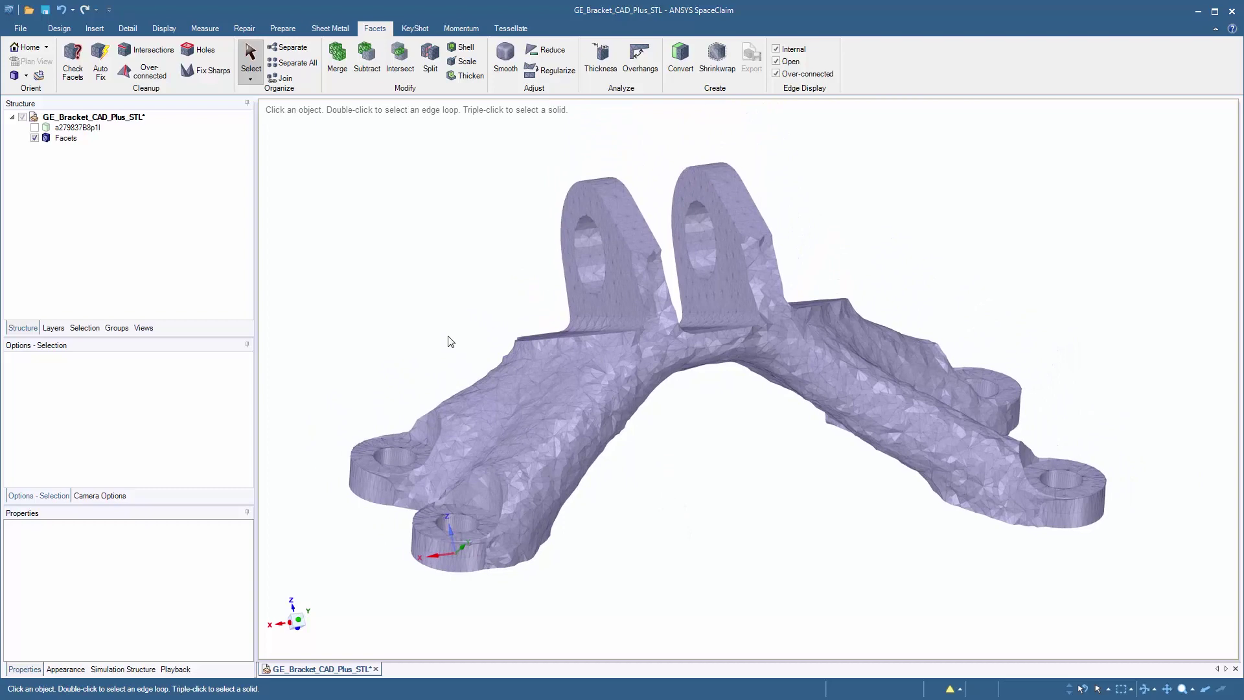
Step: Try a shrinkwrap of the bracket, inspect it, then undo it to restore the Facets body
{"action": "left_click", "coordinate": [716, 58]}
{"action": "left_click", "coordinate": [488, 394]}
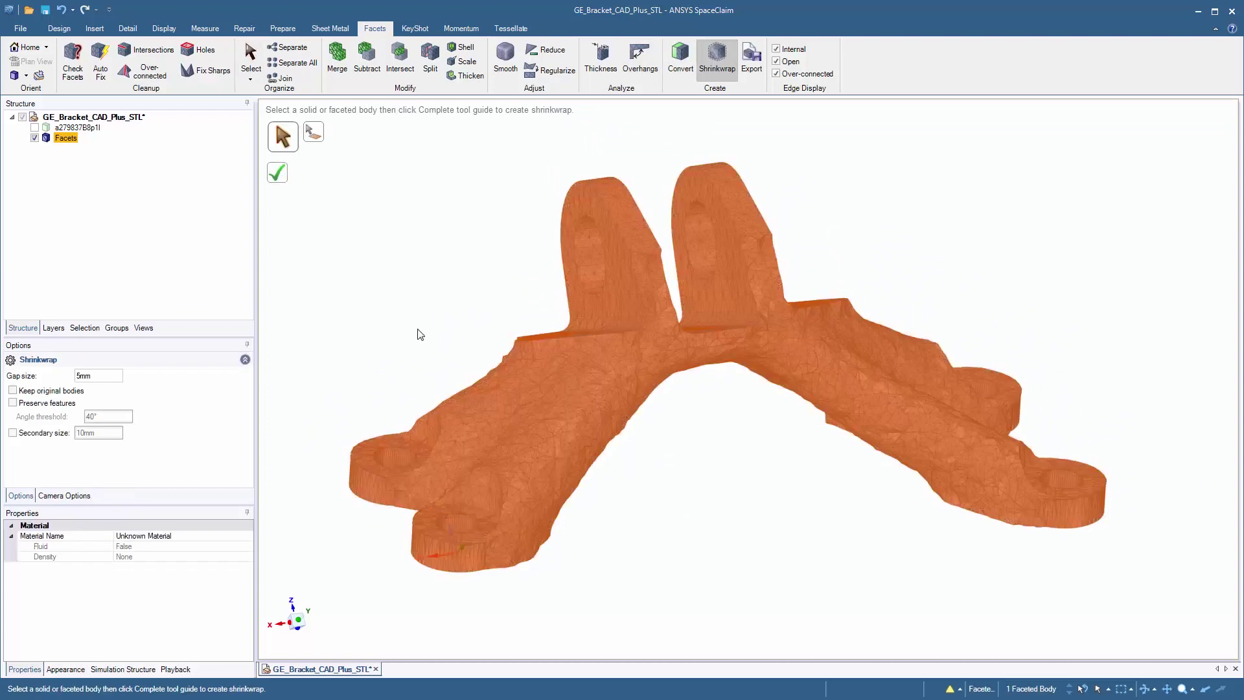
{"action": "left_click", "coordinate": [281, 183]}
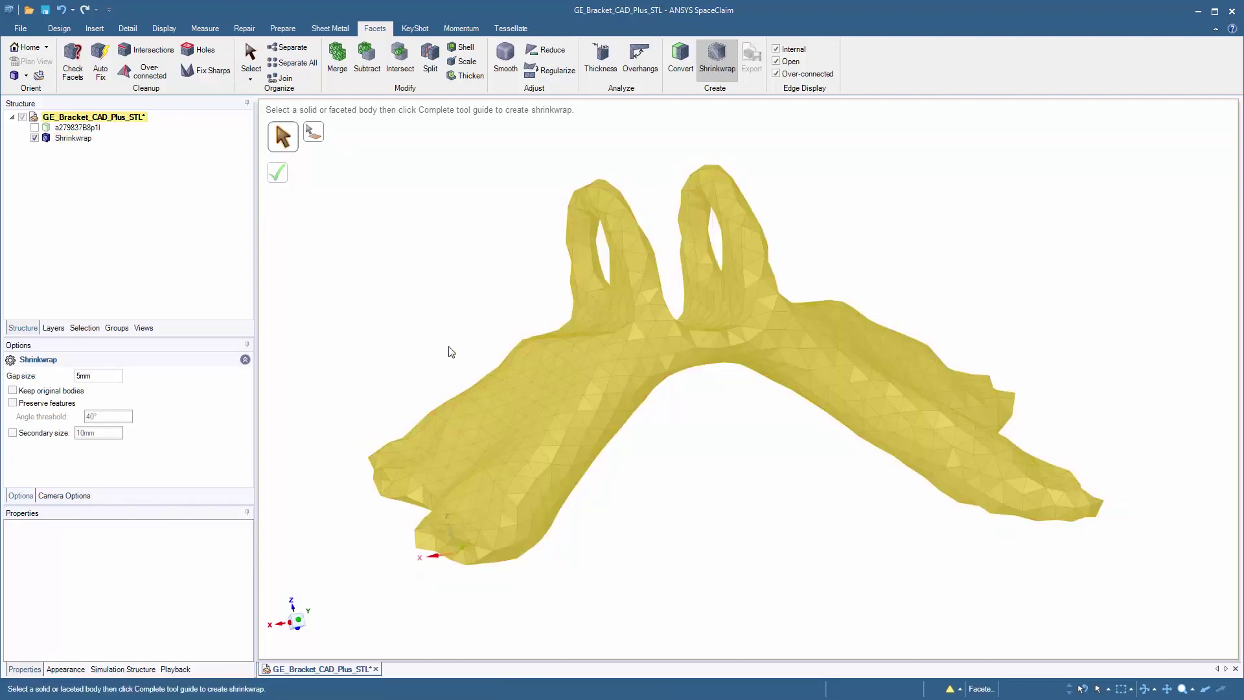
{"action": "mouse_move", "coordinate": [406, 306]}
{"action": "middle_mouse_down"}
{"action": "mouse_move", "coordinate": [388, 433]}
{"action": "mouse_move", "coordinate": [392, 334]}
{"action": "mouse_move", "coordinate": [414, 314]}
{"action": "middle_mouse_up"}
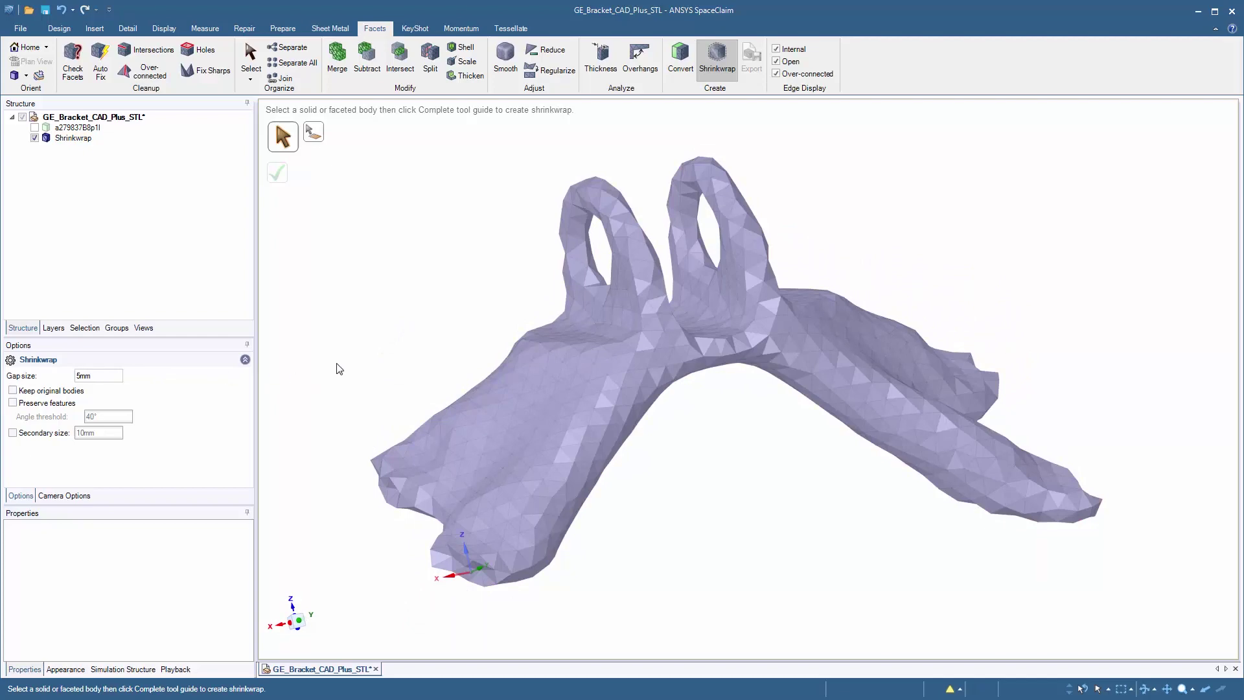
{"action": "key", "text": "ctrl+z"}
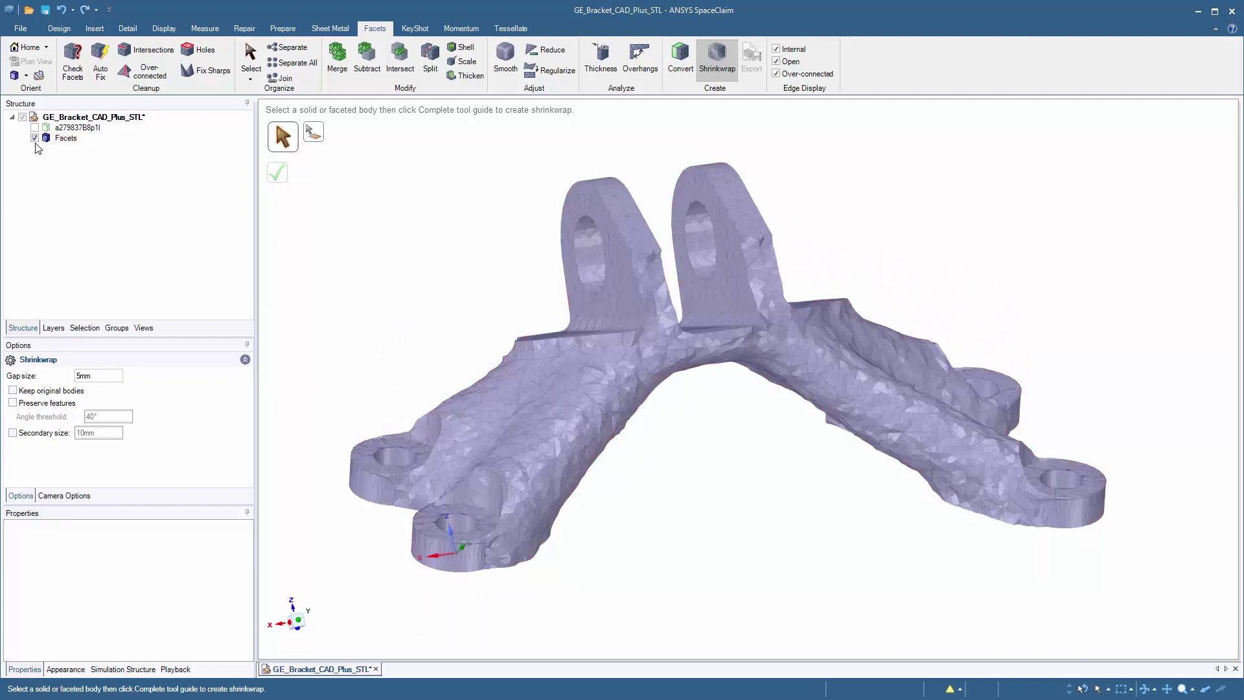
Step: Select the inner faces of all six bolt and lug holes as tight-fit locations
{"action": "key", "text": "ctrl+z"}
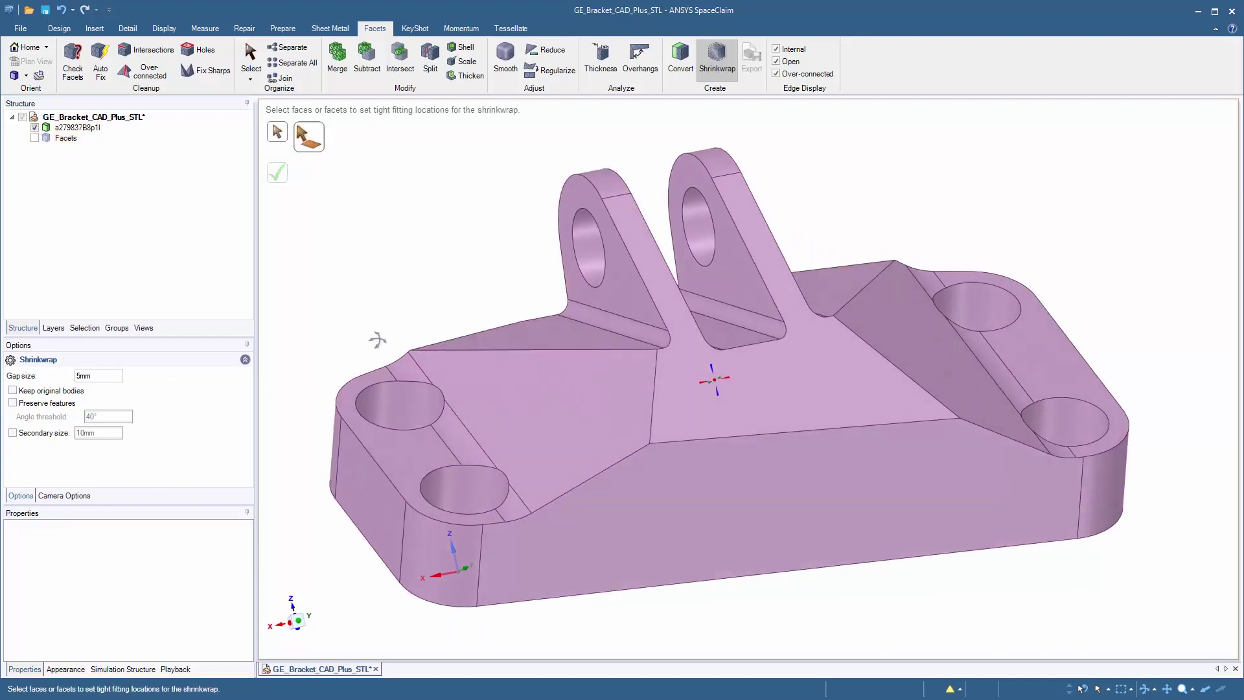
{"action": "middle_click_drag", "start_coordinate": [377, 340], "coordinate": [392, 447]}
{"action": "left_click", "coordinate": [394, 461]}
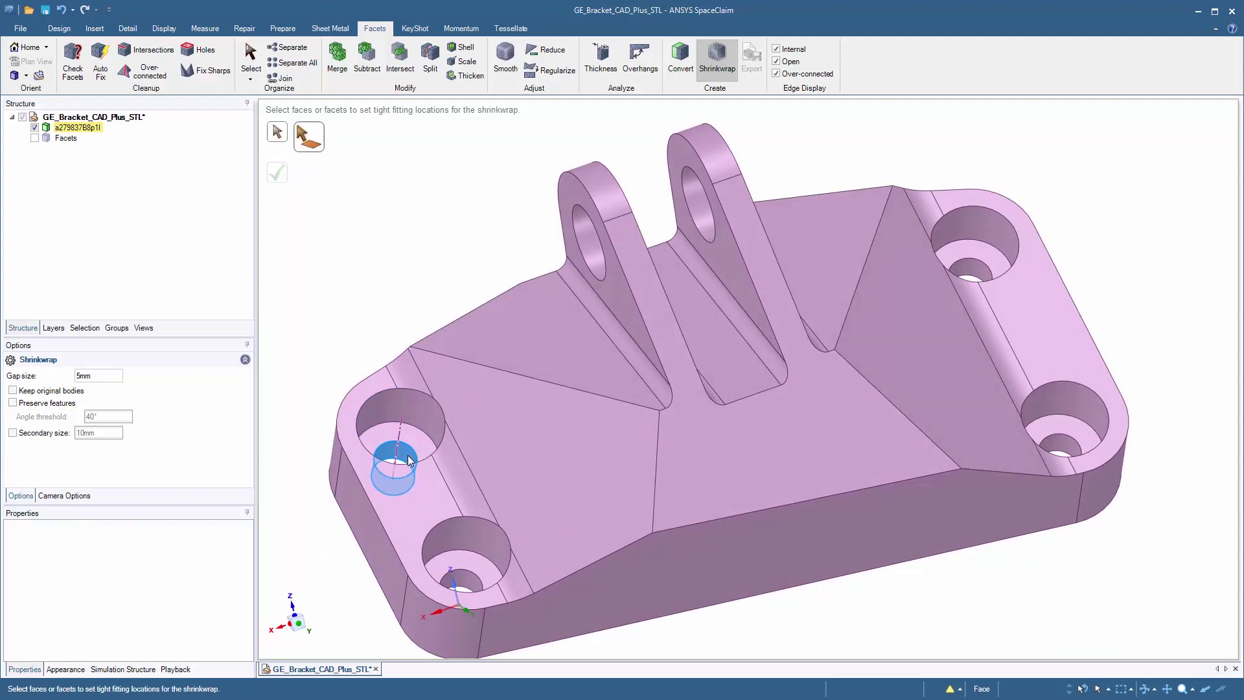
{"action": "left_click", "coordinate": [475, 585]}
{"action": "left_click", "coordinate": [599, 237]}
{"action": "left_click", "coordinate": [710, 197]}
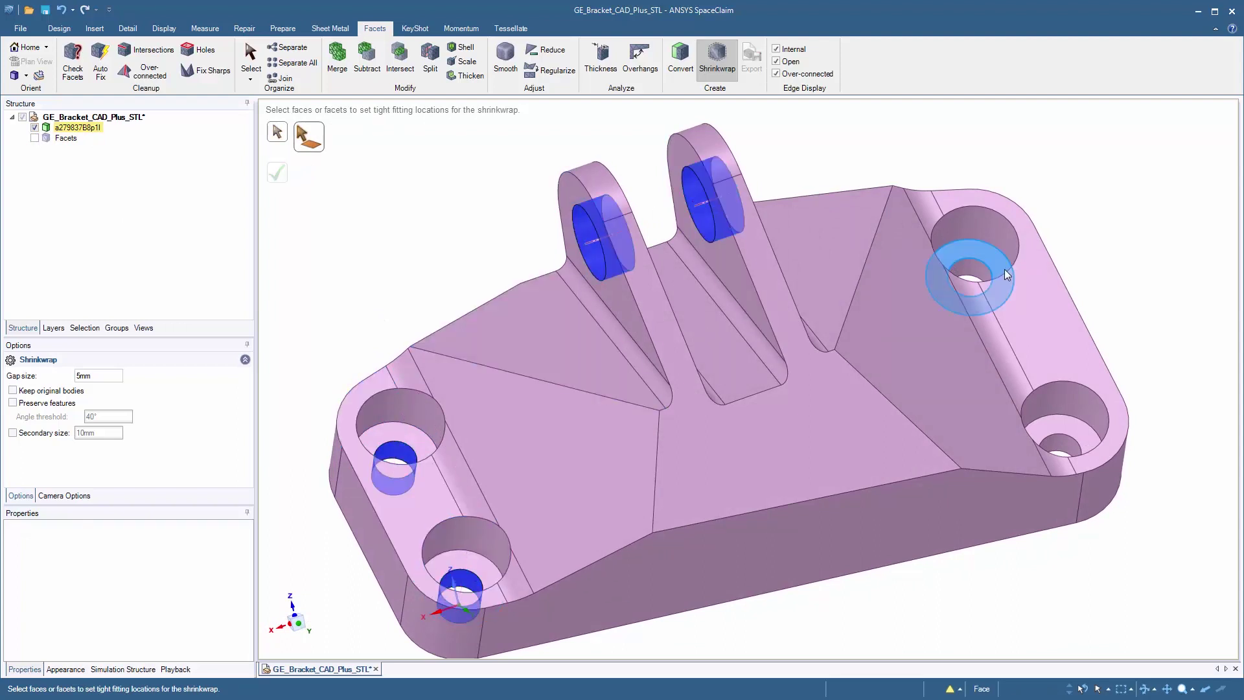
{"action": "left_click", "coordinate": [1006, 275]}
{"action": "left_click", "coordinate": [1061, 431]}
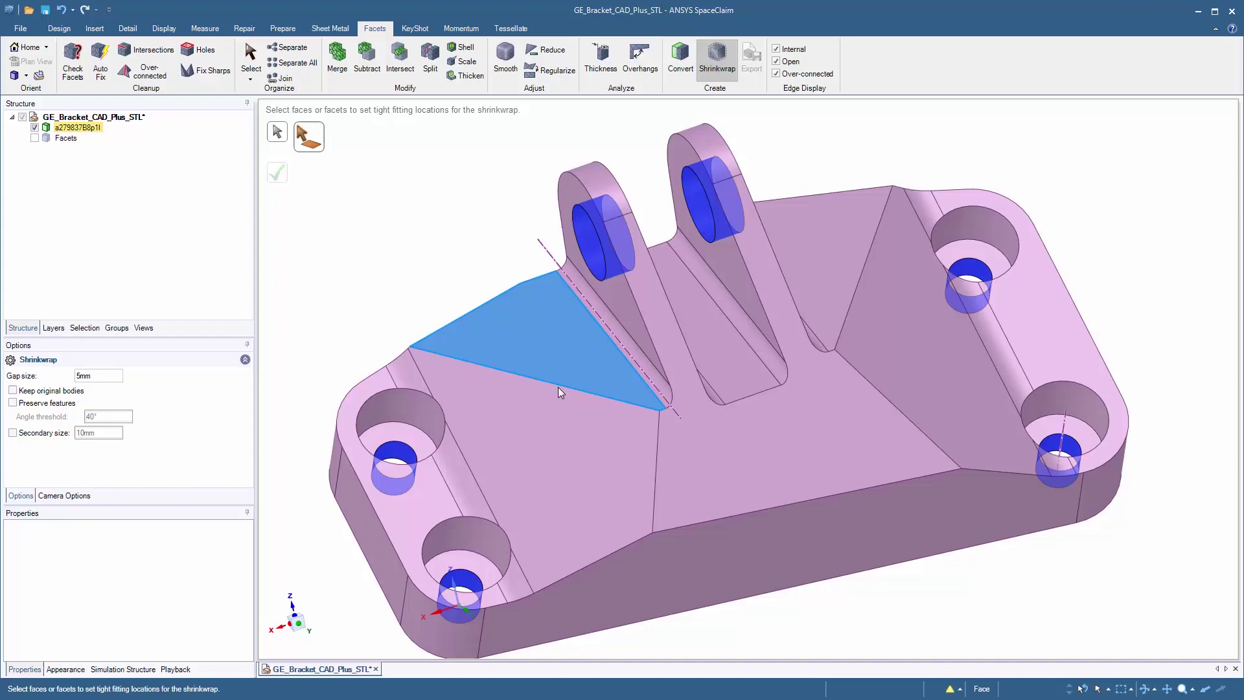
{"action": "middle_click_drag", "start_coordinate": [561, 392], "coordinate": [505, 350]}
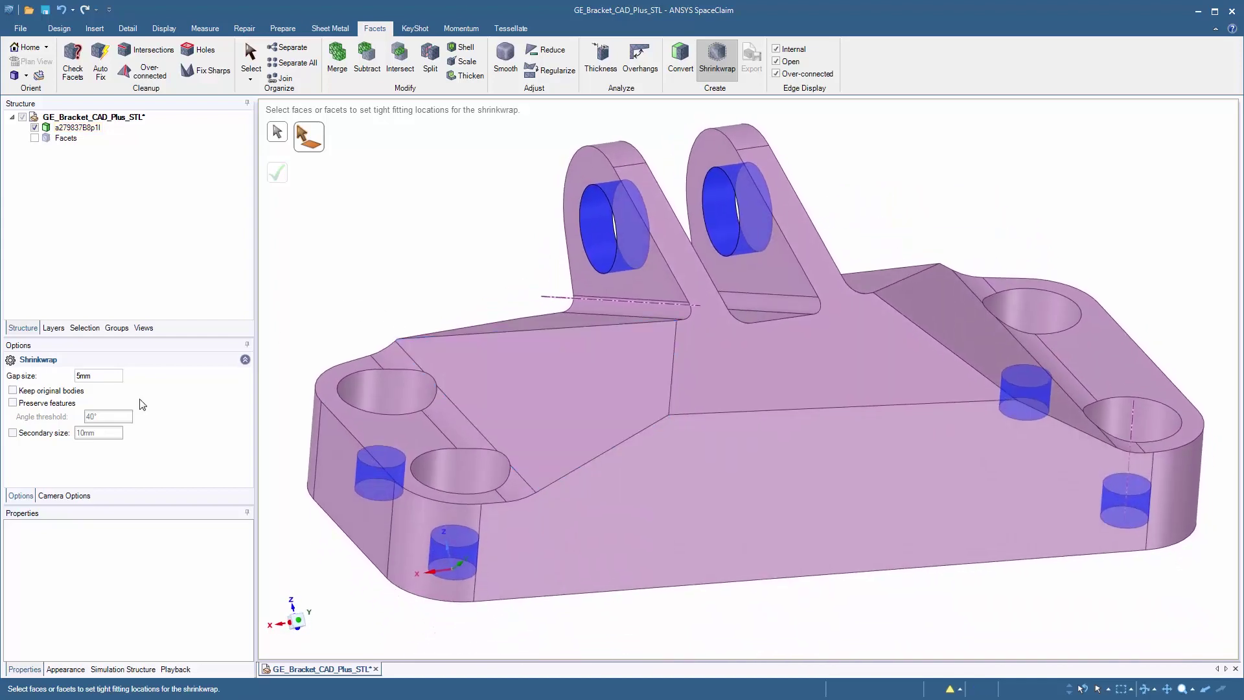
Step: Enable a 1mm secondary size and pick the faceted bracket as the body to wrap
{"action": "left_click", "coordinate": [13, 433]}
{"action": "double_click", "coordinate": [94, 434]}
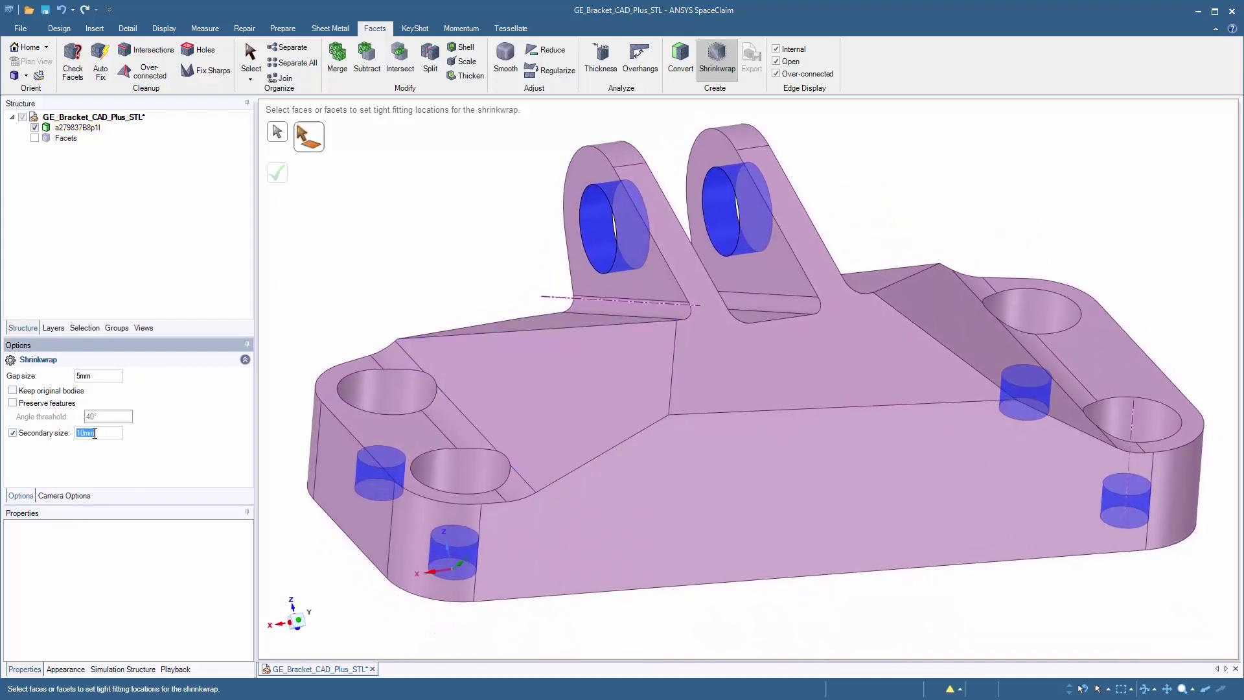
{"action": "type", "text": "1mm"}
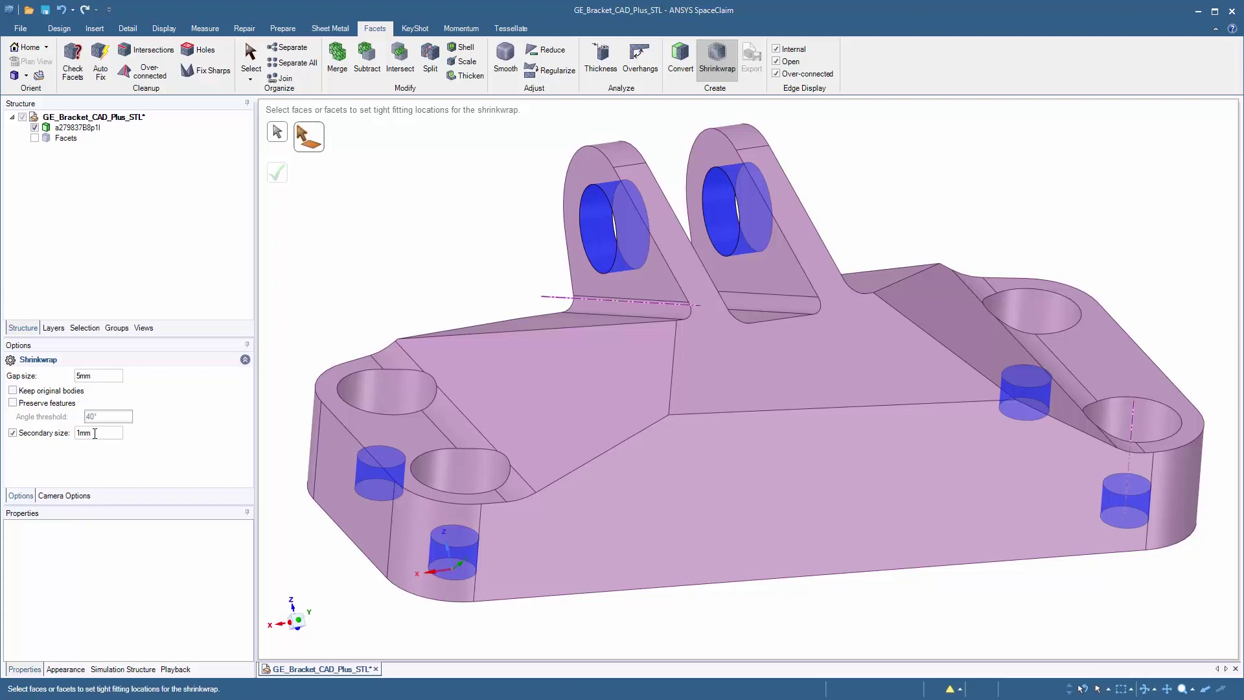
{"action": "left_click", "coordinate": [35, 127]}
{"action": "left_click", "coordinate": [35, 138]}
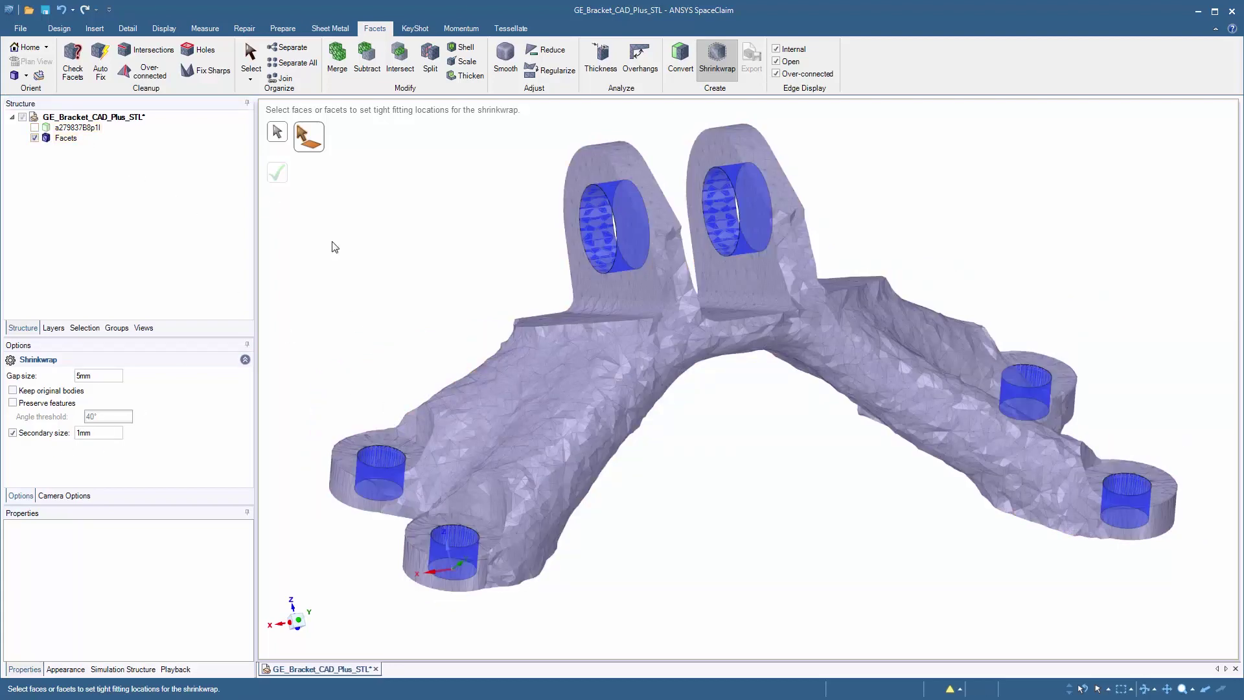
{"action": "left_click", "coordinate": [277, 131]}
{"action": "left_click", "coordinate": [461, 403]}
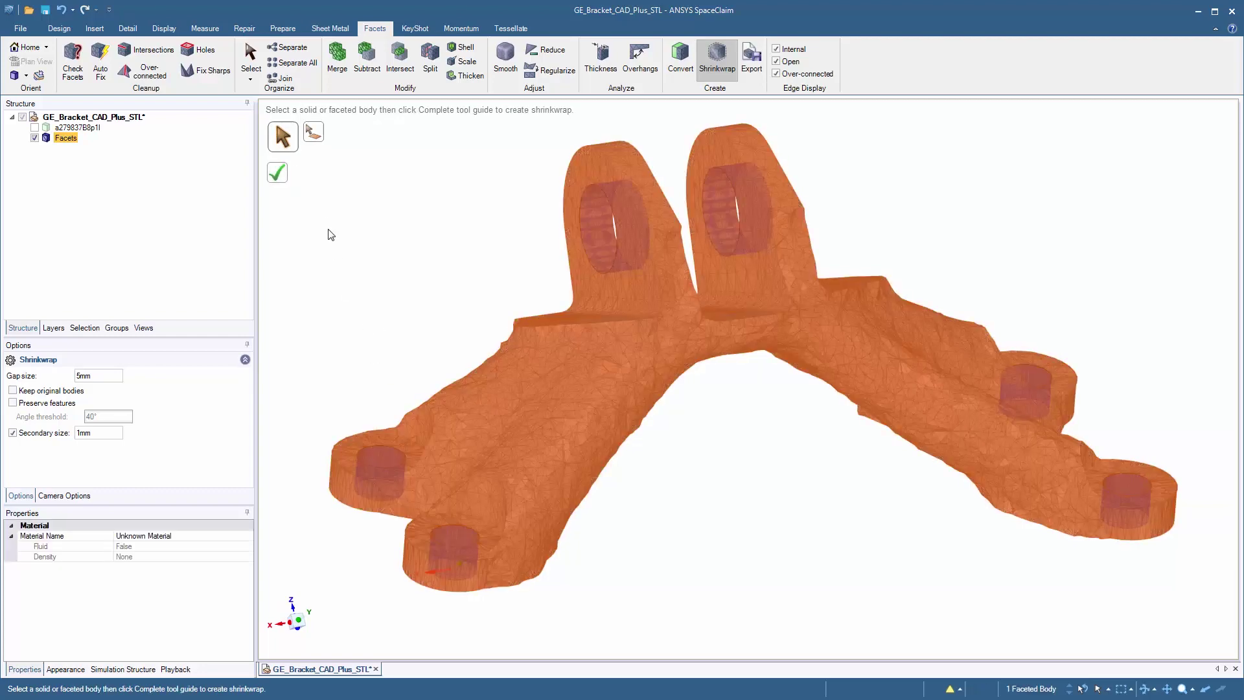
Step: Run the Shrinkwrap on the faceted bracket and zoom in to inspect the finer hole mesh
{"action": "left_click", "coordinate": [277, 173]}
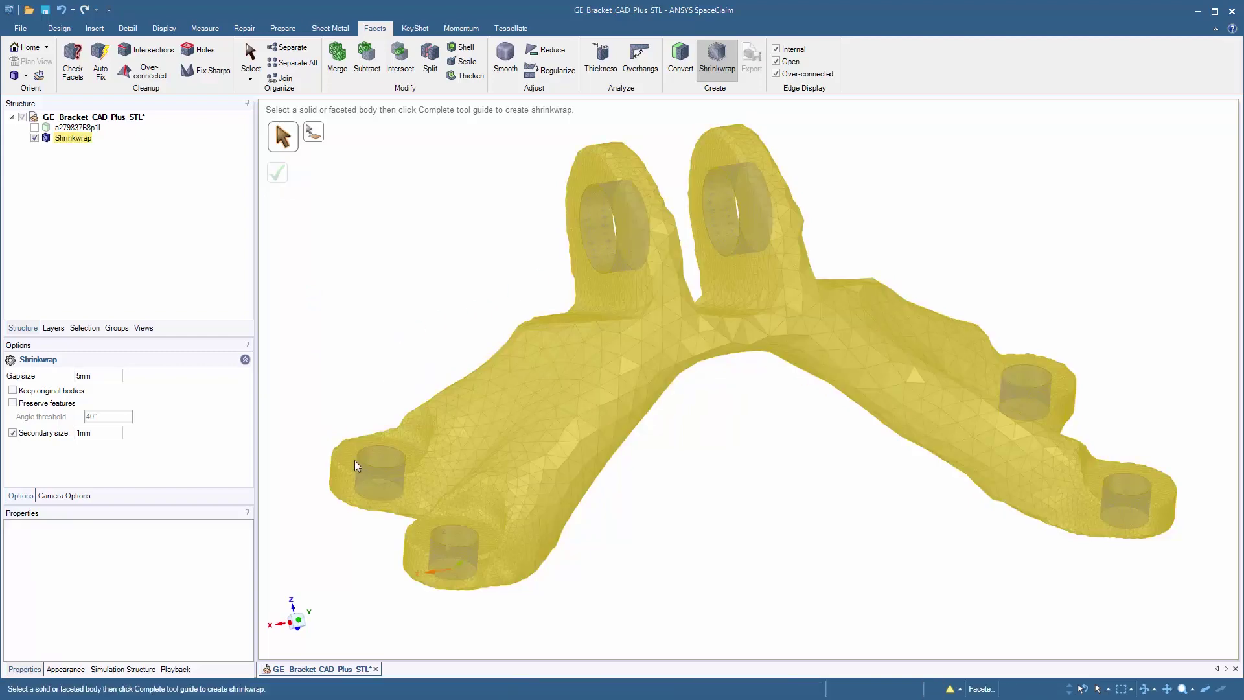
{"action": "scroll", "coordinate": [356, 465], "scroll_direction": "up", "scroll_amount": 5}
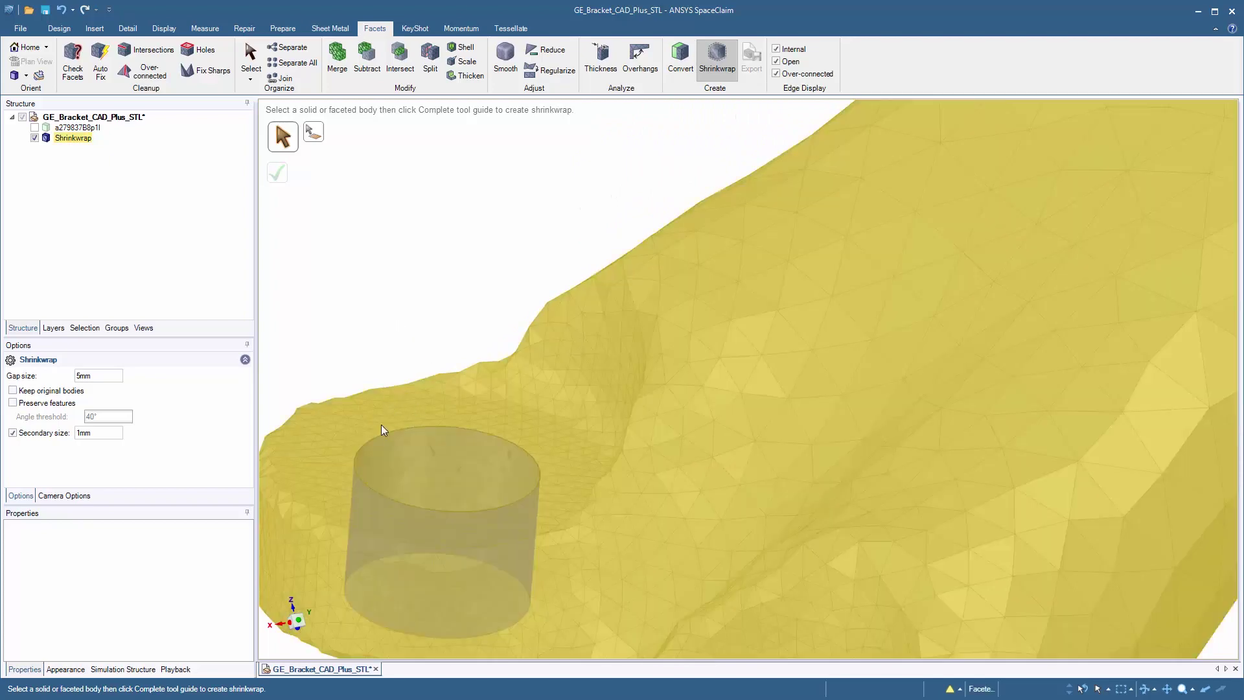
{"action": "scroll", "coordinate": [381, 425], "scroll_direction": "down", "scroll_amount": 5}
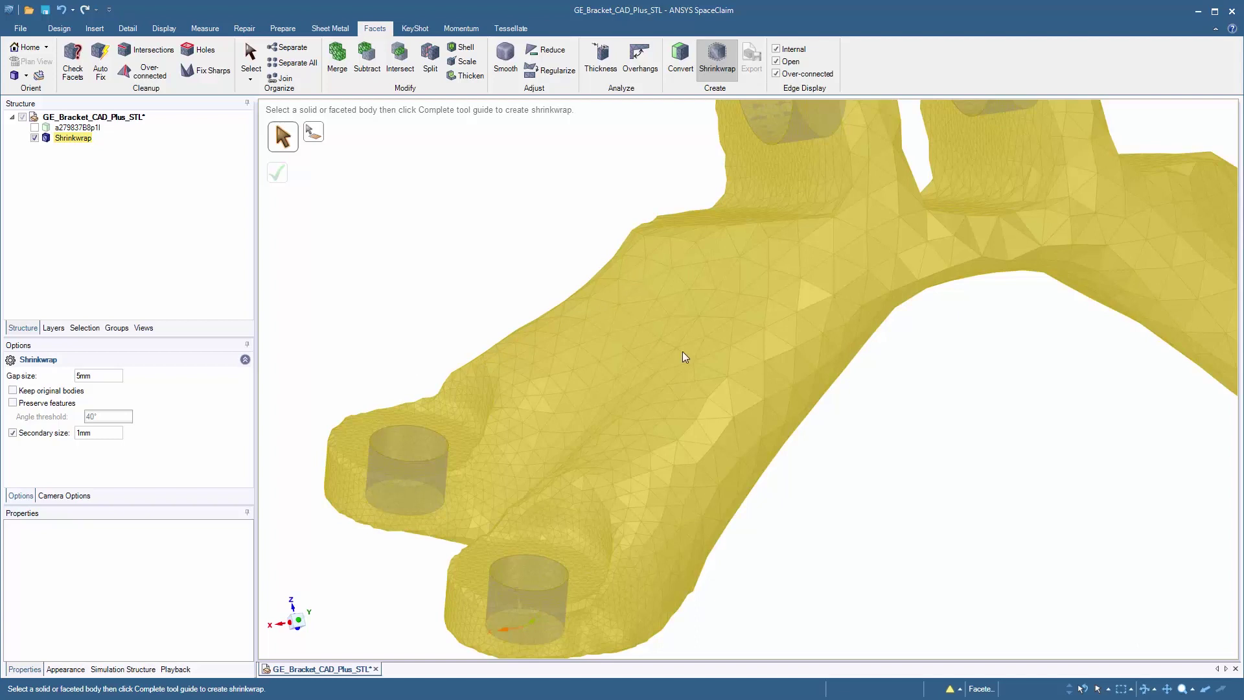
{"action": "scroll", "coordinate": [508, 308], "scroll_direction": "down", "scroll_amount": 3}
{"action": "key", "text": "Escape"}
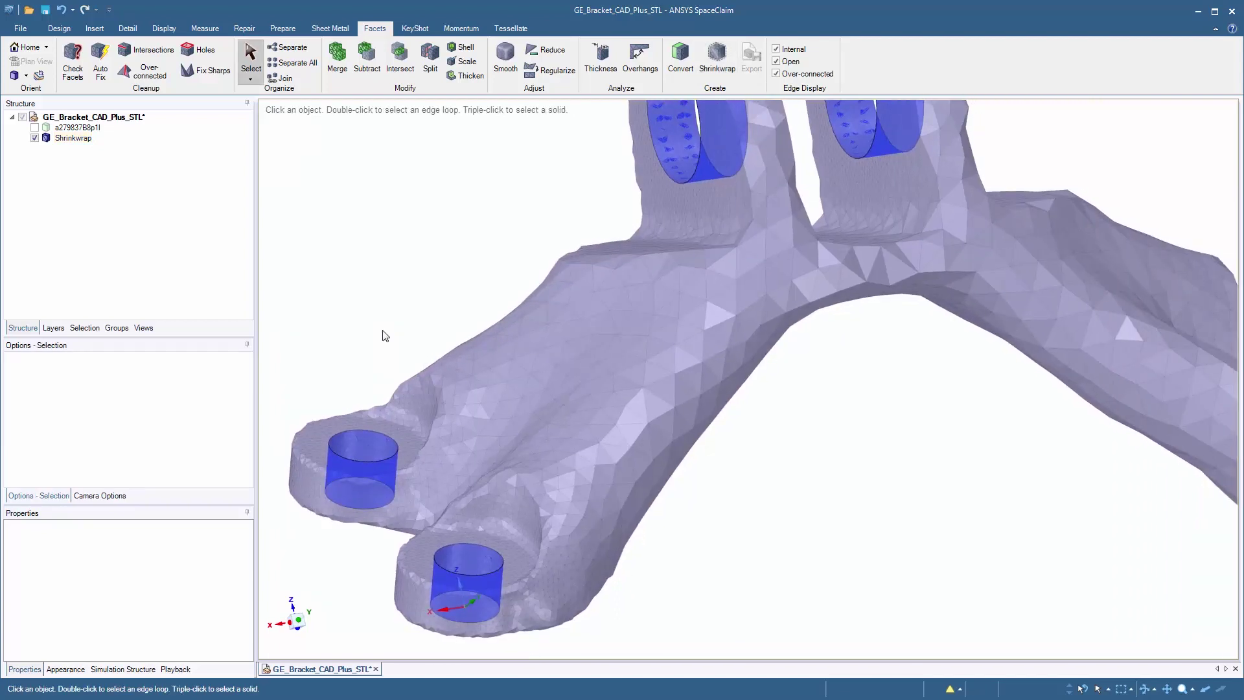
{"action": "scroll", "coordinate": [332, 464], "scroll_direction": "up", "scroll_amount": 5}
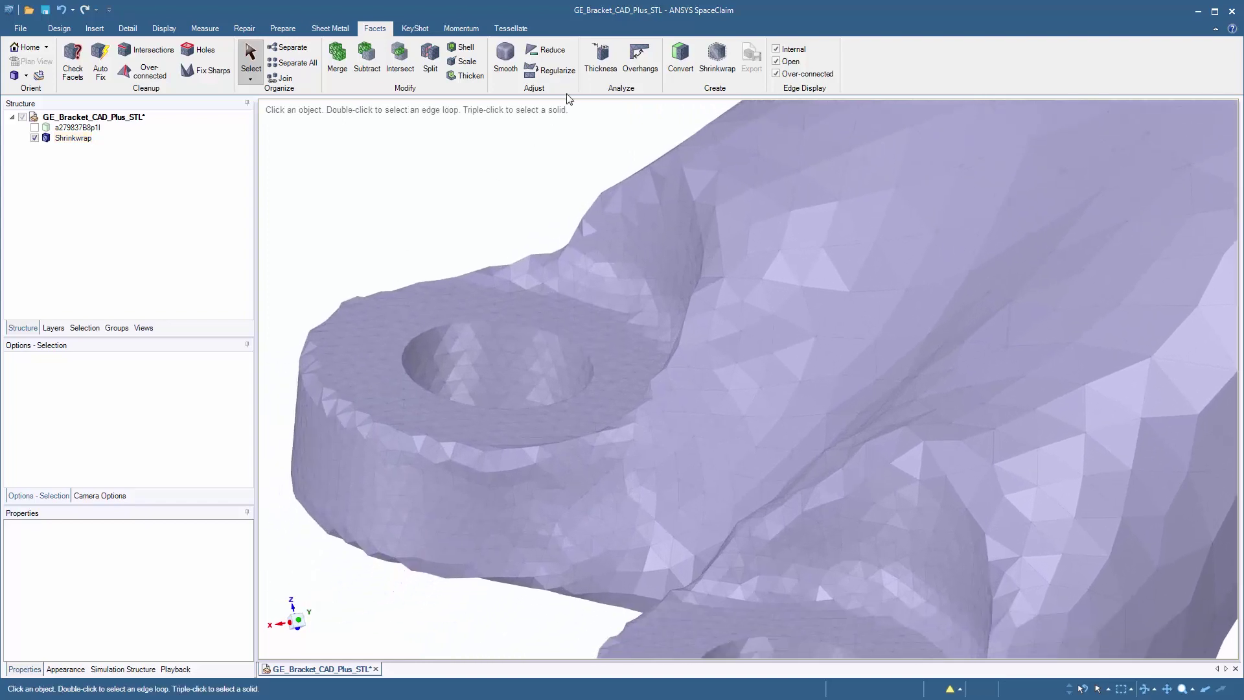
{"action": "left_click", "coordinate": [506, 59]}
Step: Select the Shrinkwrap body, smooth it once, and change the angle threshold to 150°
{"action": "left_click", "coordinate": [418, 297]}
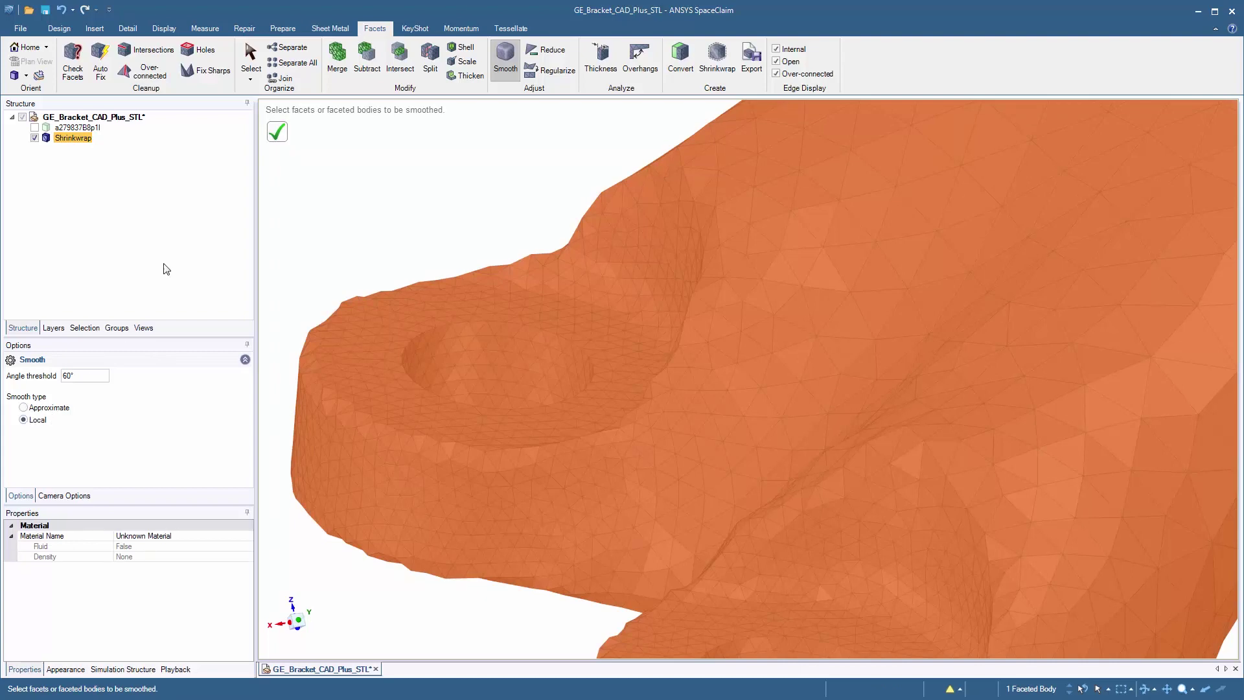
{"action": "left_click", "coordinate": [279, 136]}
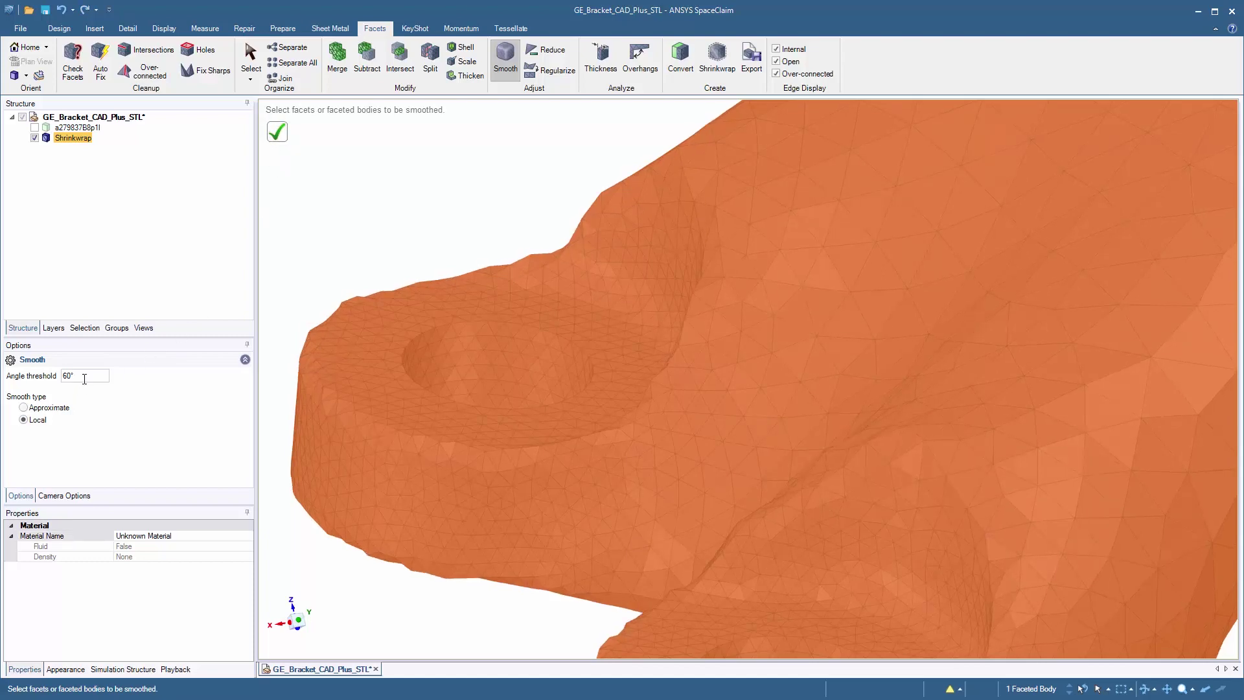
{"action": "left_click", "coordinate": [85, 376]}
{"action": "type", "text": "150"}
{"action": "key", "text": "Return"}
Step: Apply four more smoothing passes at 150° until the bracket surface is soft and rounded
{"action": "left_click", "coordinate": [279, 137]}
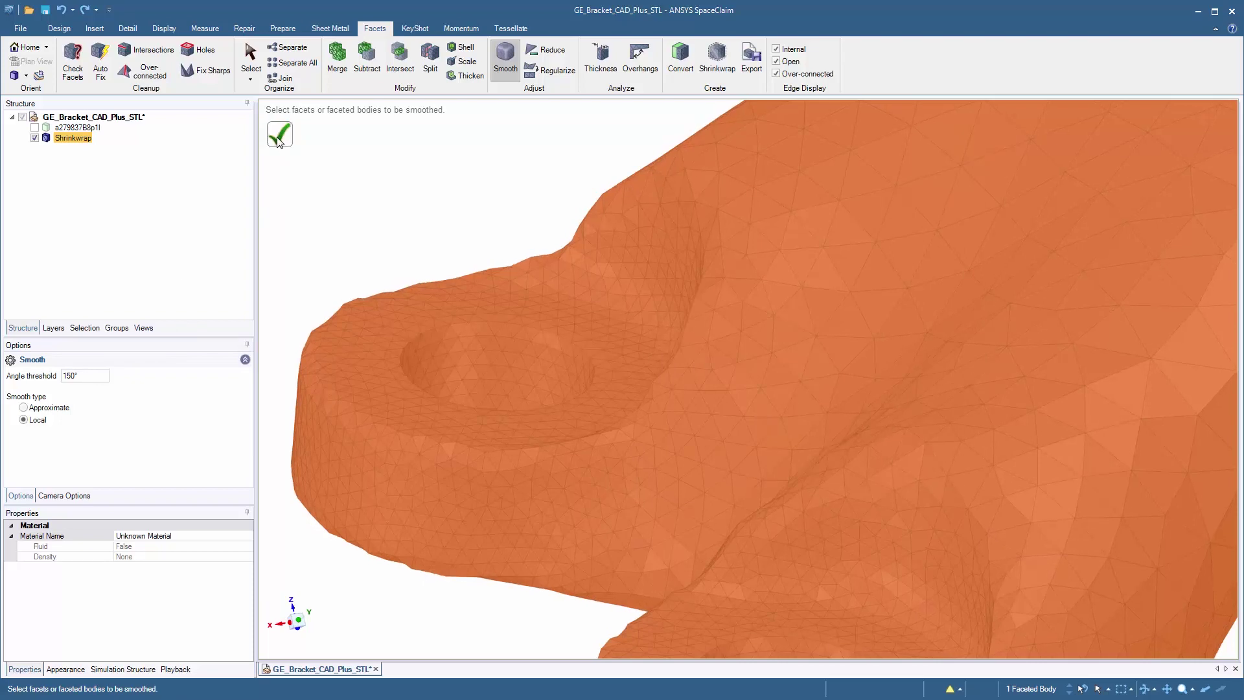
{"action": "left_click", "coordinate": [279, 138]}
{"action": "left_click", "coordinate": [279, 137]}
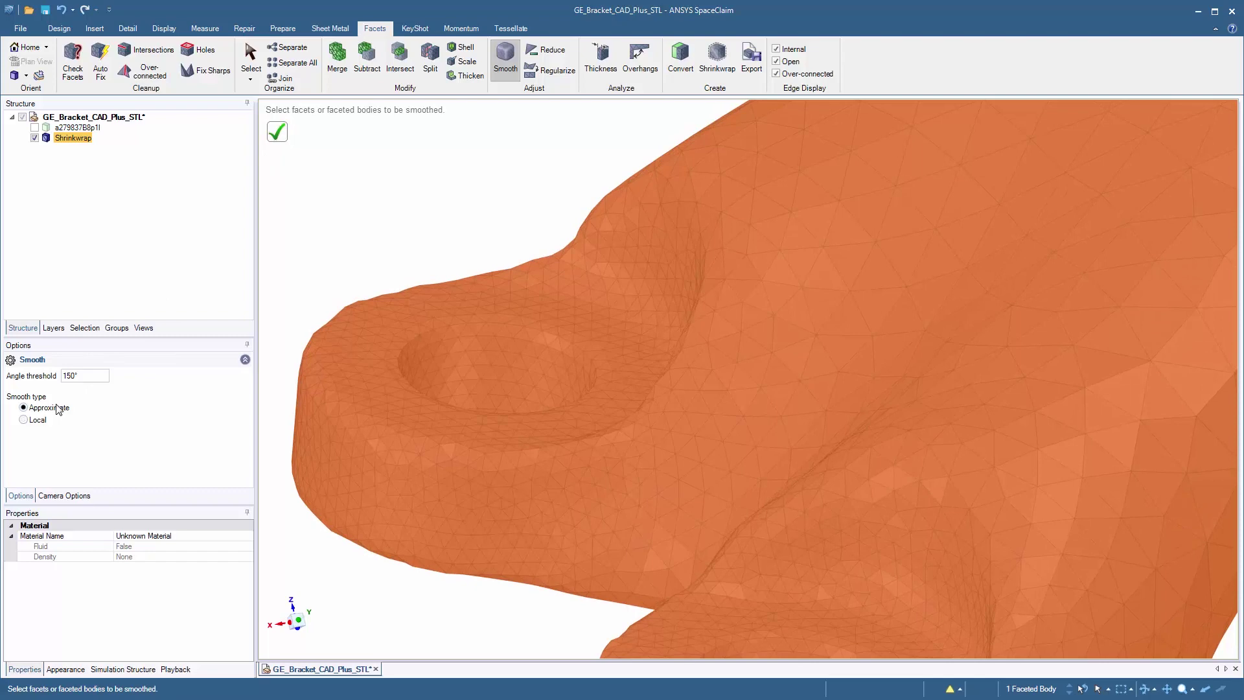
{"action": "left_click", "coordinate": [279, 138]}
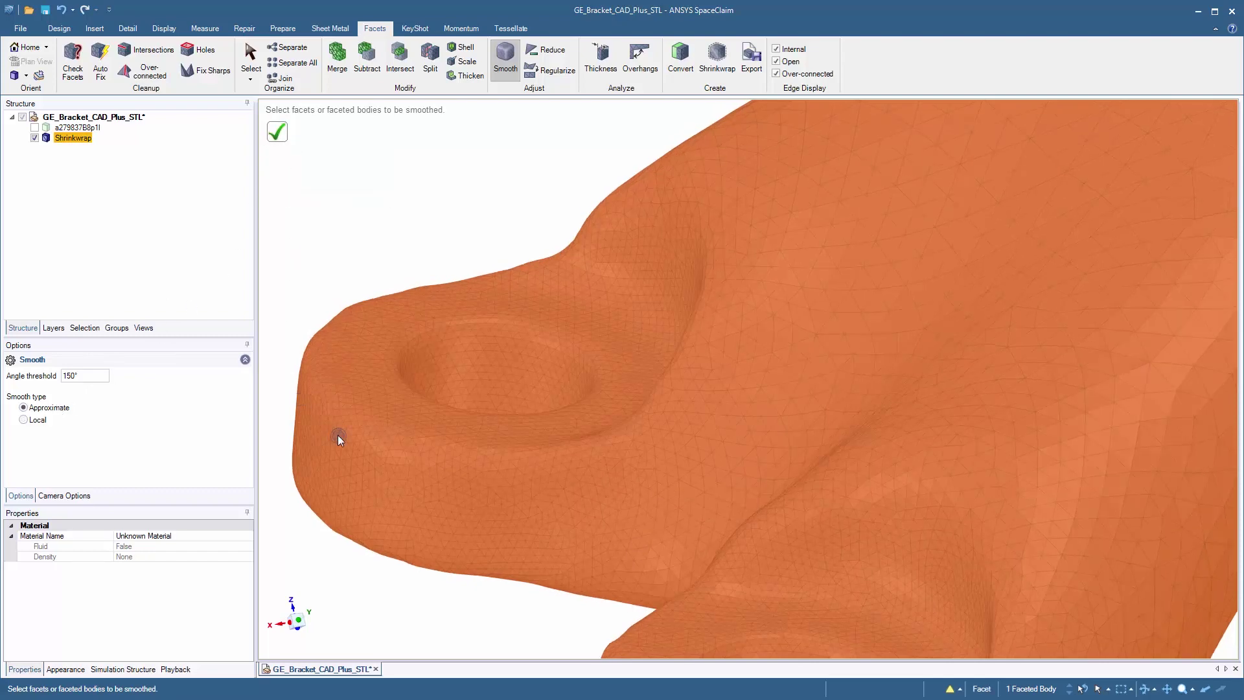
{"action": "scroll", "coordinate": [342, 380], "scroll_direction": "down", "scroll_amount": 2}
{"action": "scroll", "coordinate": [342, 381], "scroll_direction": "down", "scroll_amount": 10}
{"action": "key", "text": "Escape"}
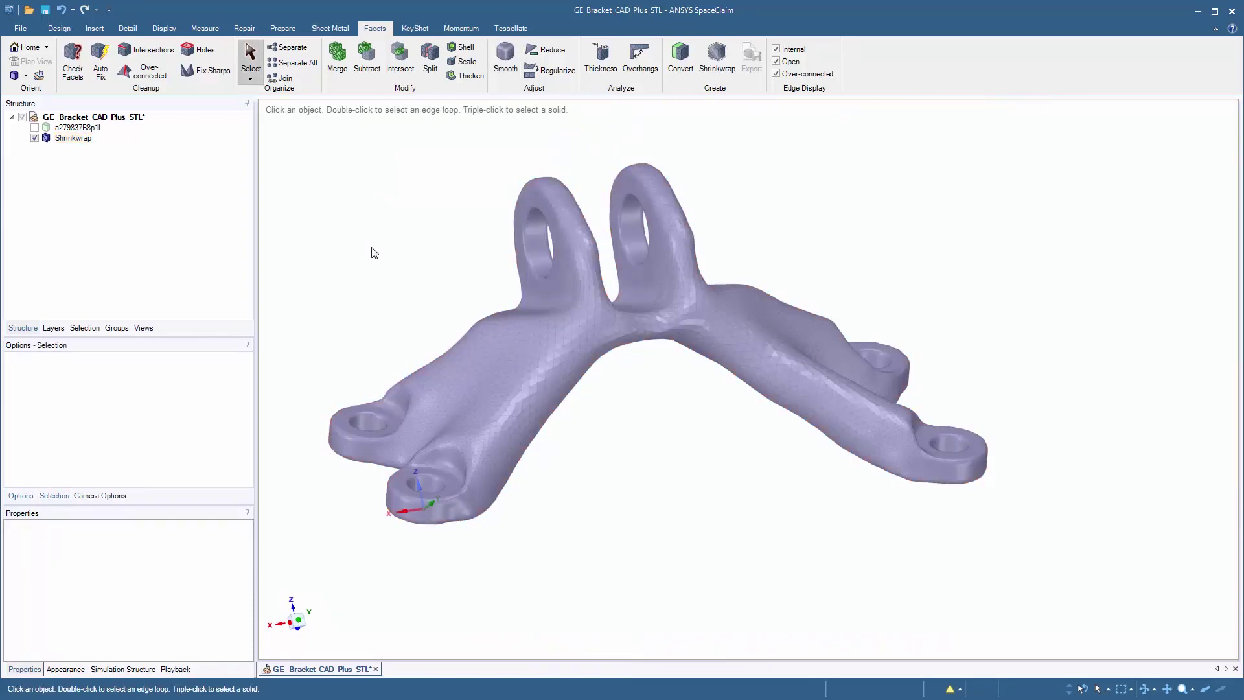
{"action": "mouse_move", "coordinate": [418, 277]}
{"action": "middle_mouse_down"}
{"action": "mouse_move", "coordinate": [413, 421]}
{"action": "mouse_move", "coordinate": [397, 120]}
{"action": "mouse_move", "coordinate": [403, 306]}
{"action": "mouse_move", "coordinate": [436, 291]}
{"action": "middle_mouse_up"}
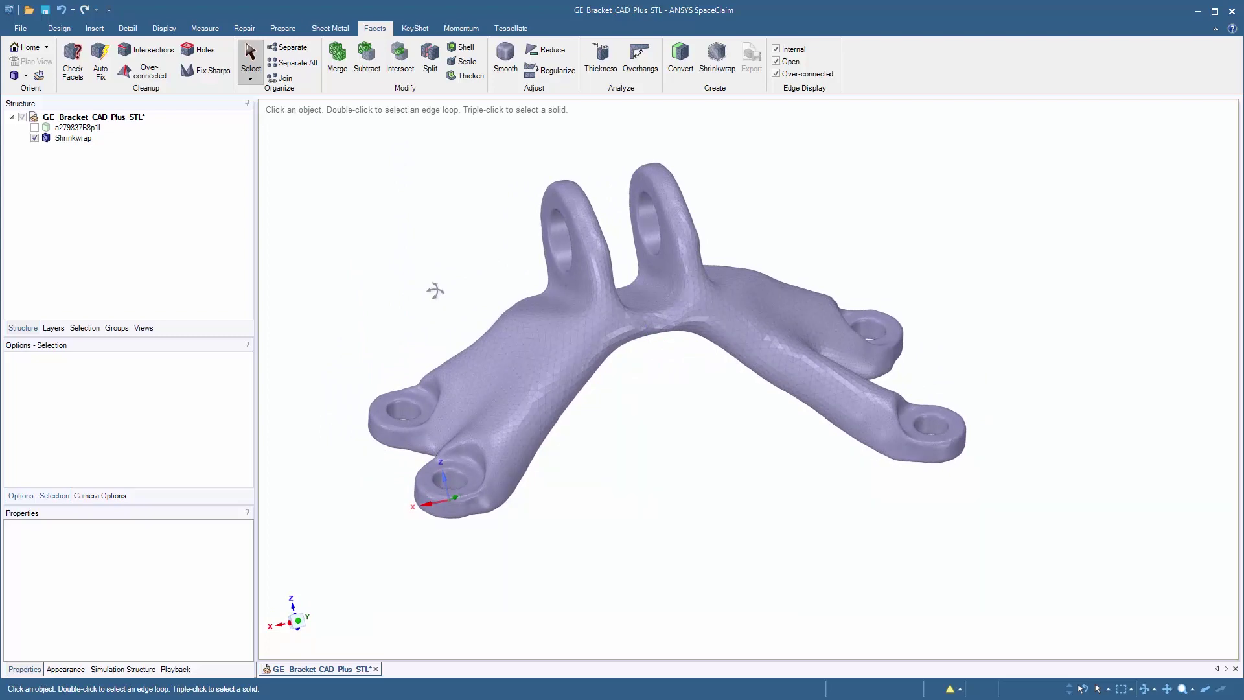